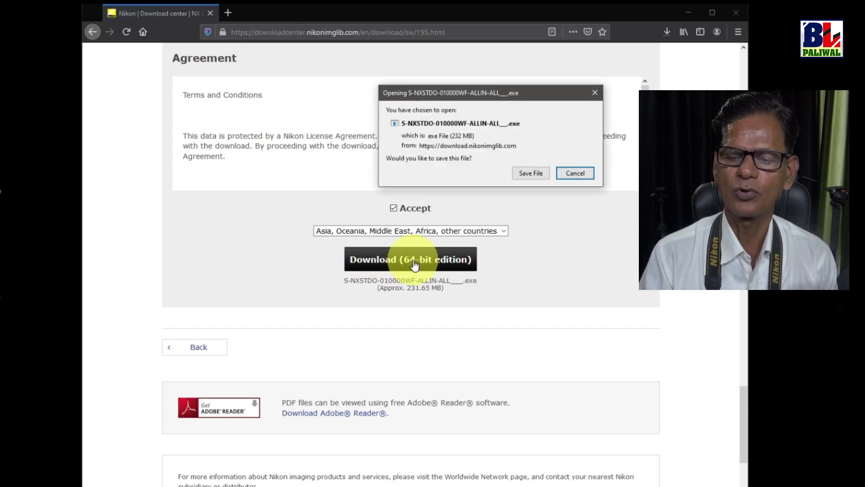
Save the NX Studio installer file and run it from the Downloads folder.
left_click_drag(538, 98, 471, 193)
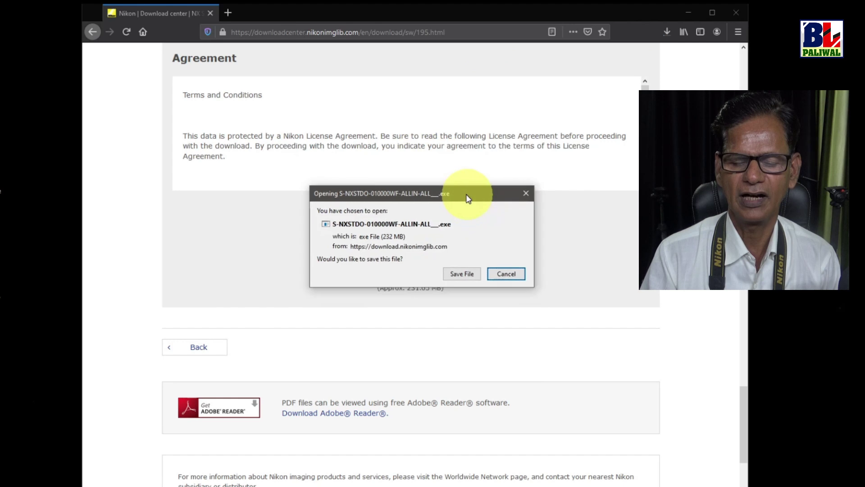
left_click(463, 267)
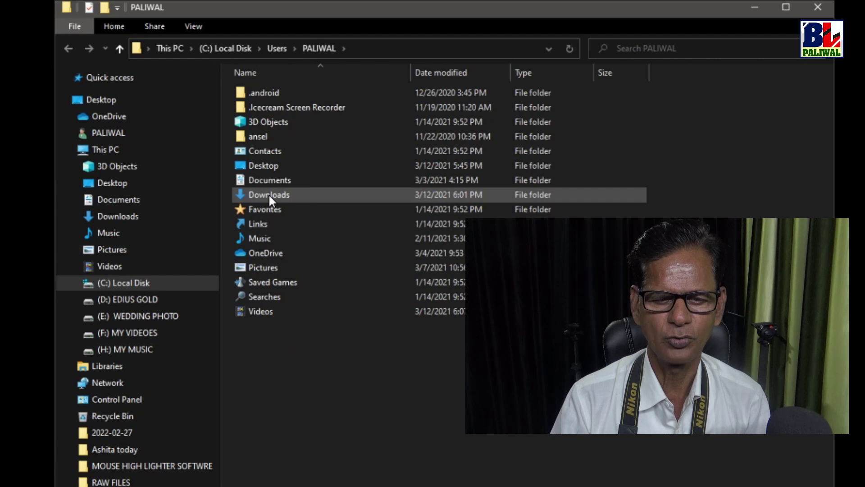
double_click(269, 195)
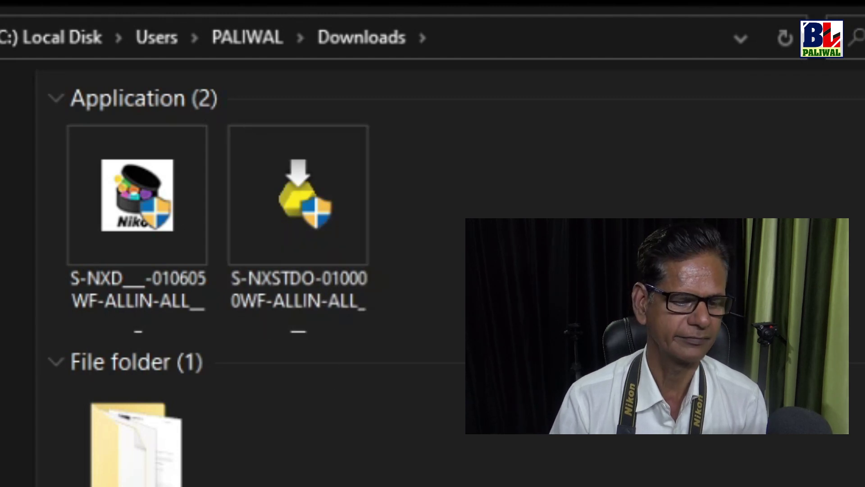
left_click(307, 194)
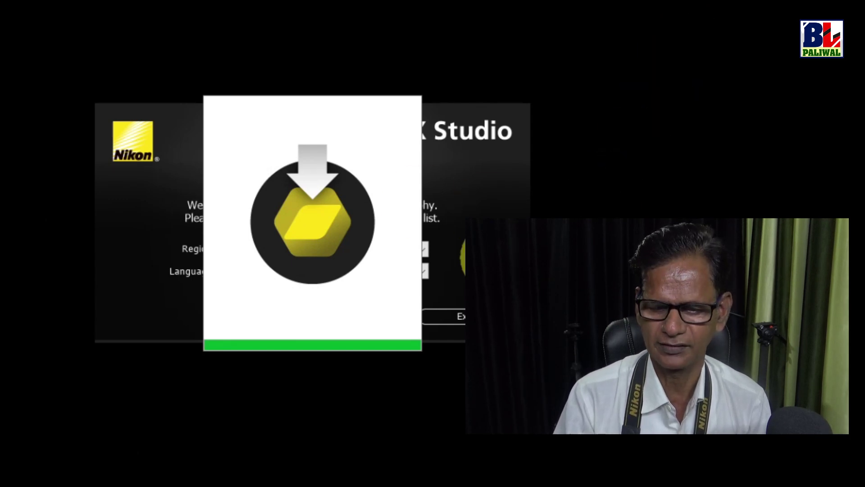
Start the NX Studio installation for the Asia, Oceania, Middle East, Africa region, continuing without movie functionality.
left_click(287, 250)
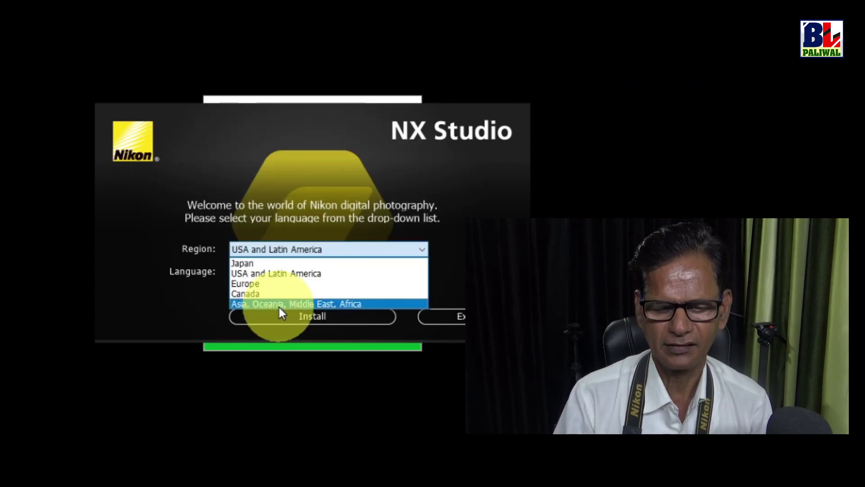
left_click(278, 304)
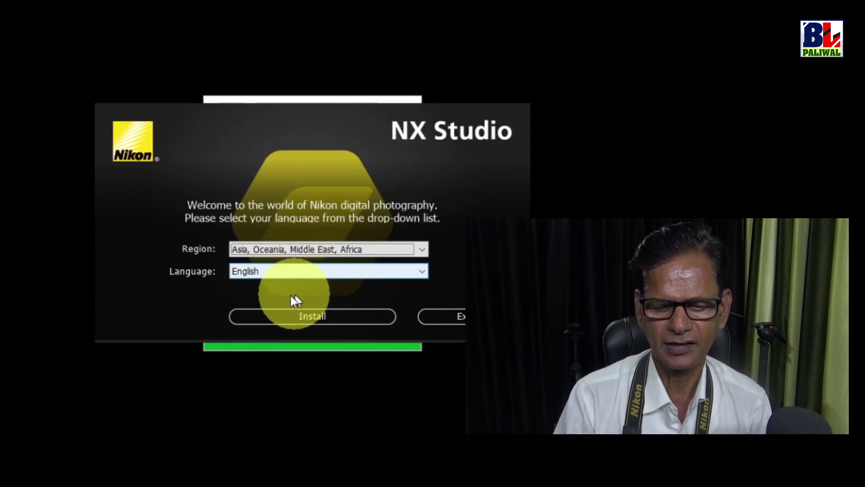
left_click(303, 317)
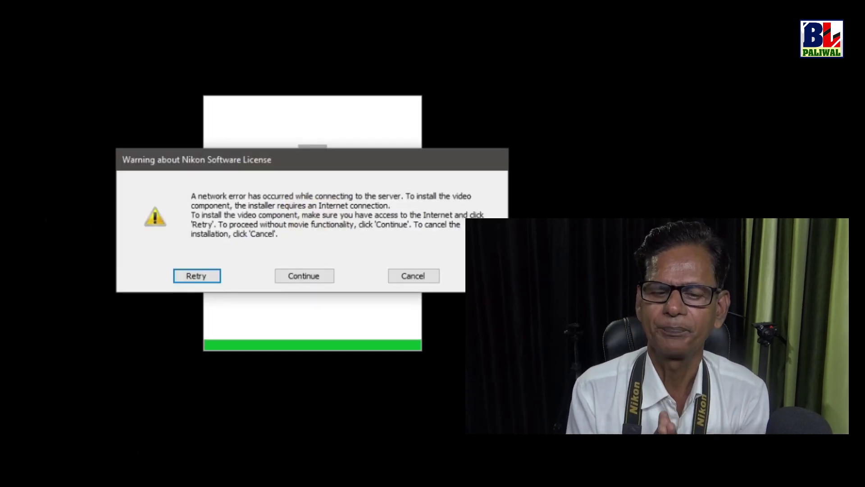
left_click(307, 278)
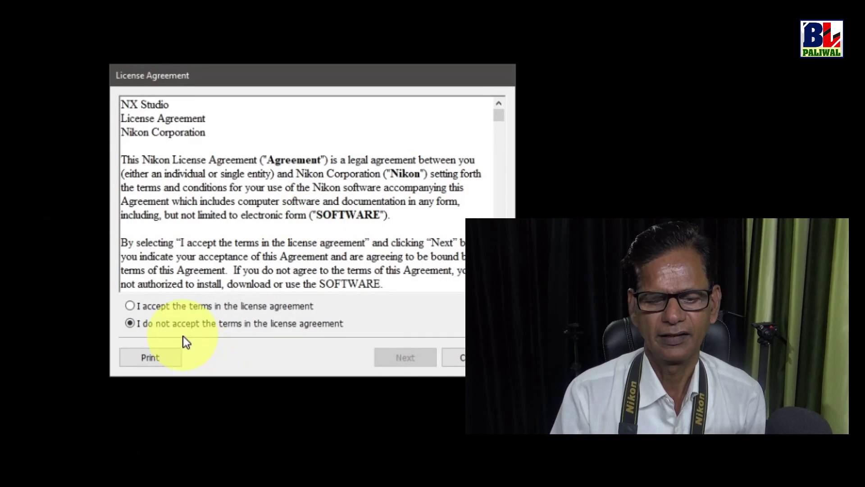
Accept the NX Studio license agreement and proceed past the Read Me notes.
left_click(130, 306)
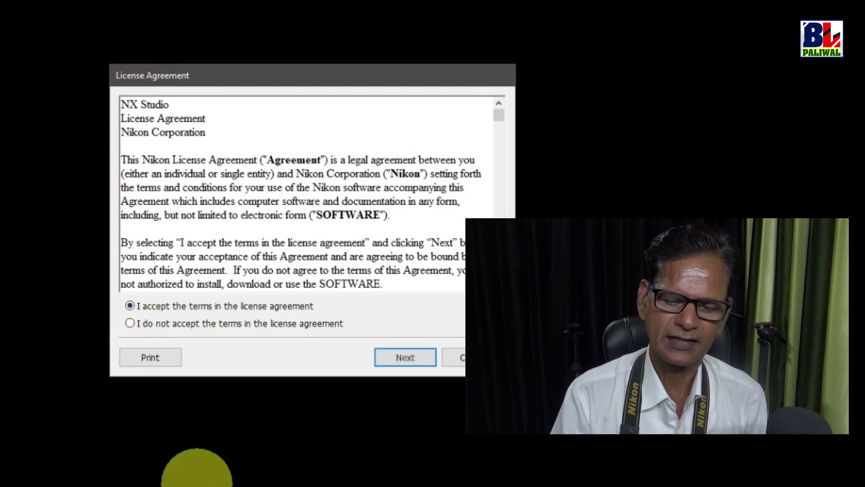
left_click(396, 361)
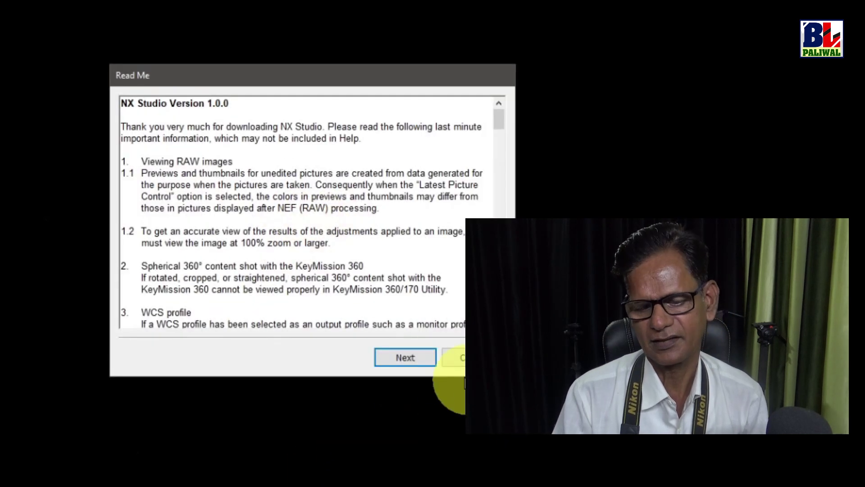
left_click(405, 358)
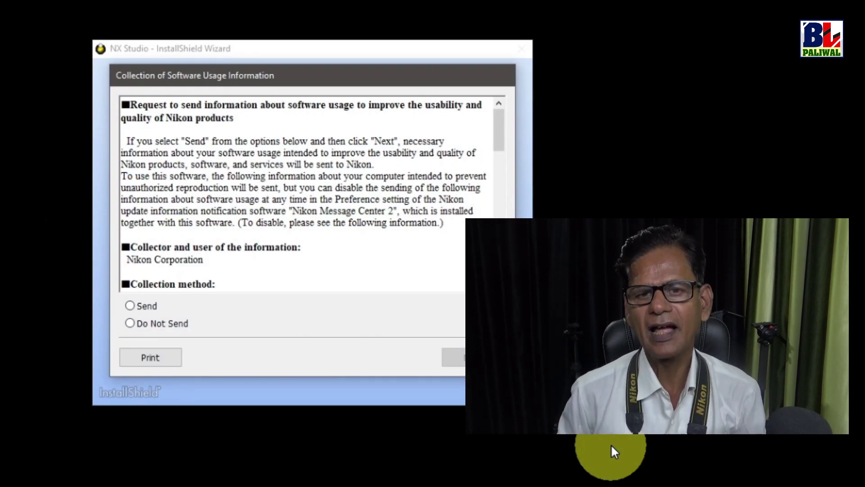
Choose to send software usage information and finish the installation wizard.
left_click(129, 305)
left_click(464, 358)
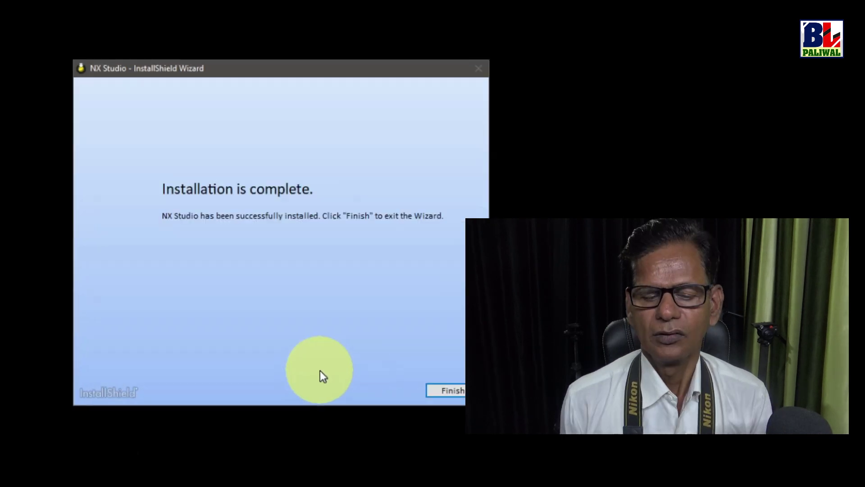
left_click(451, 391)
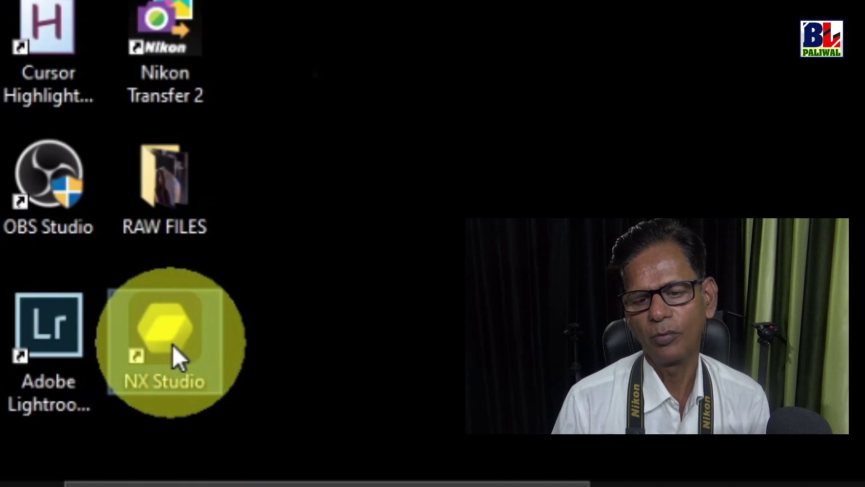
Launch NX Studio and open the RAW FILES folder on the Desktop.
double_click(174, 347)
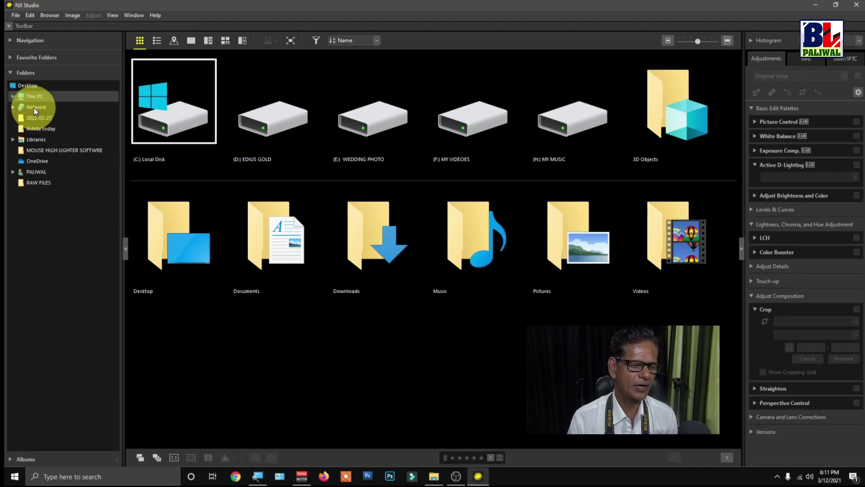
left_click(14, 85)
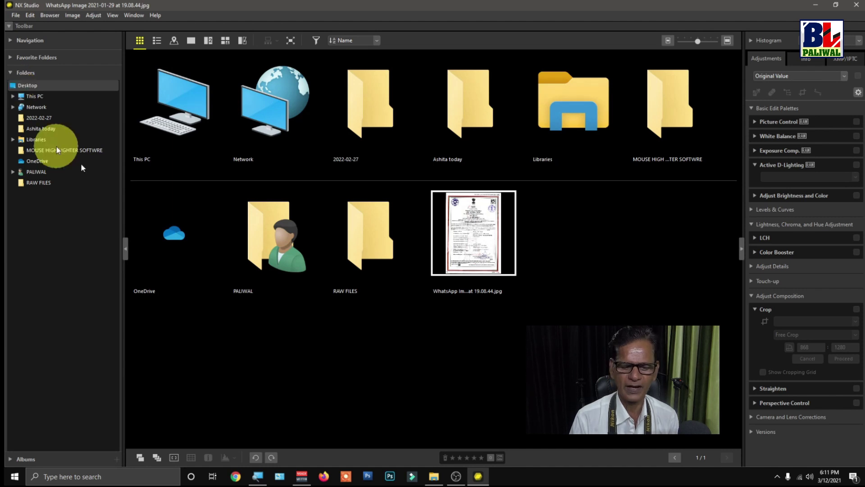
double_click(369, 234)
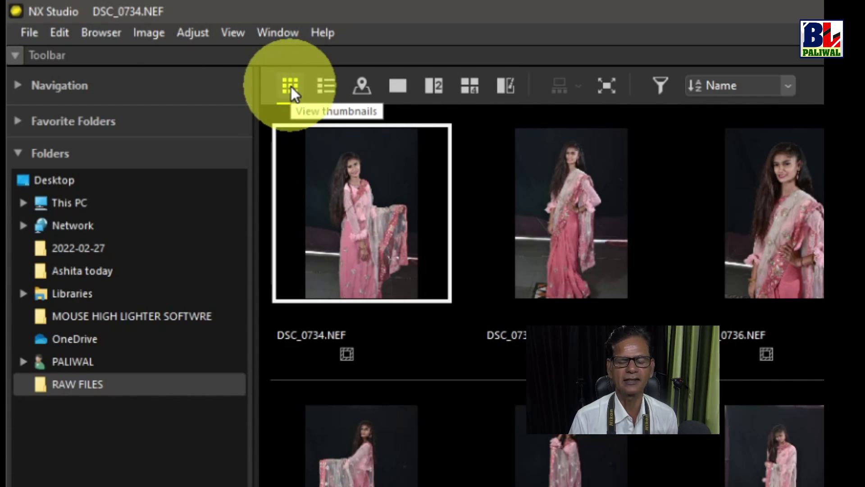
Look at the photos as a list and change to the single-image view with the filmstrip.
left_click(325, 85)
scroll(564, 284, "down", 20)
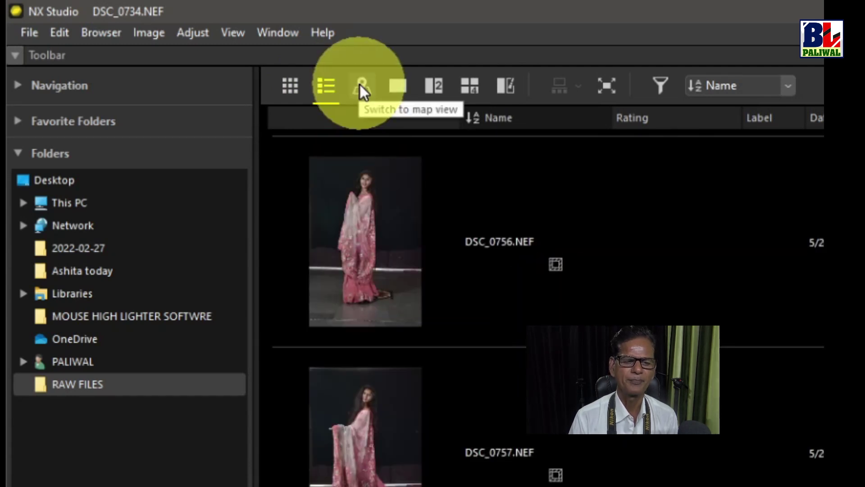
left_click(399, 89)
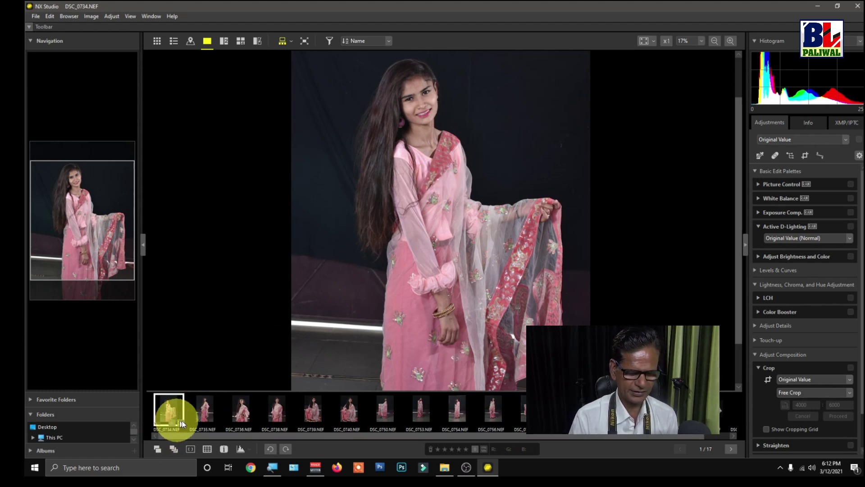
Look through the RAW photos in the filmstrip one after another, starting with DSC_0735.NEF.
left_click(203, 417)
left_click(232, 415)
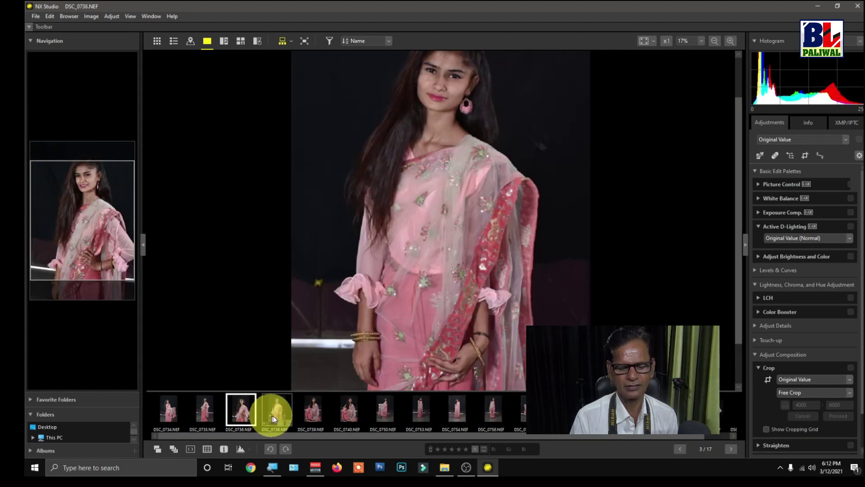
left_click(273, 416)
left_click(314, 417)
left_click(350, 414)
left_click(420, 413)
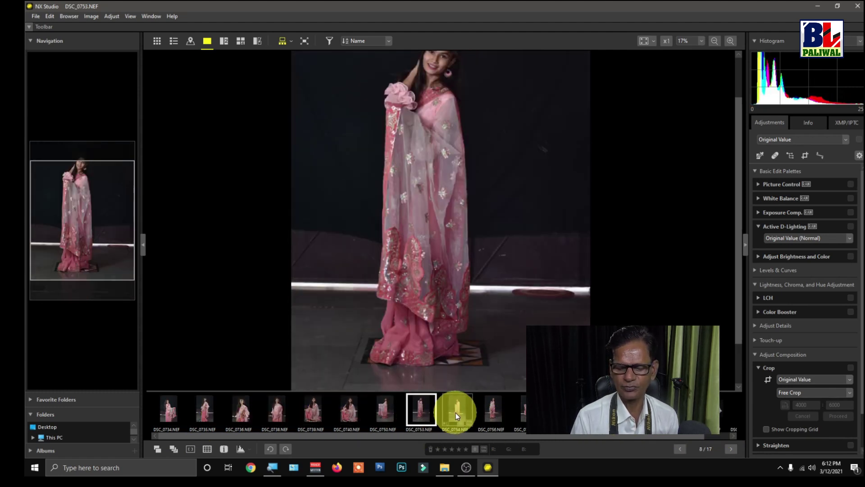
left_click(455, 413)
left_click(493, 412)
left_click(522, 412)
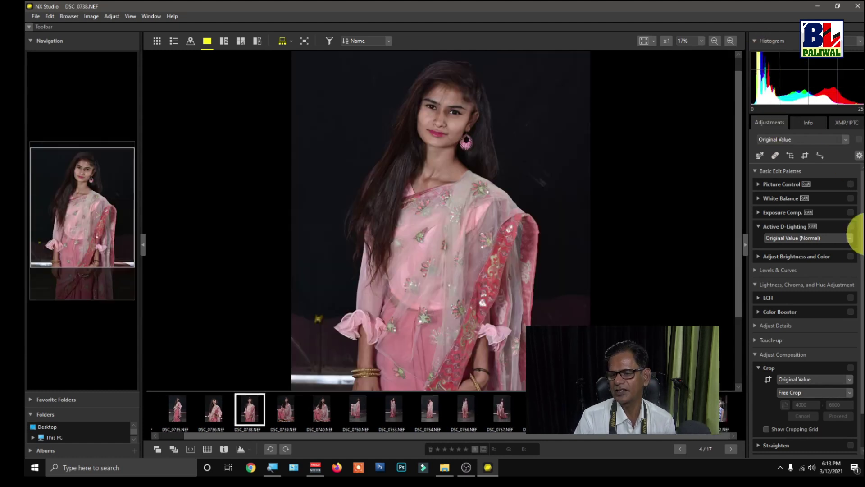
Open and collapse the White Balance settings for DSC_0738.NEF, and try a color control point with changed saturation on the pink sari.
left_click(760, 156)
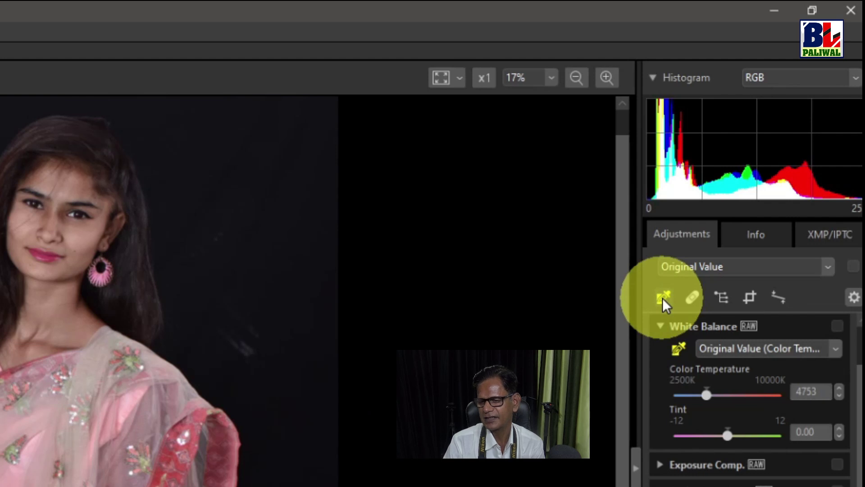
left_click(662, 328)
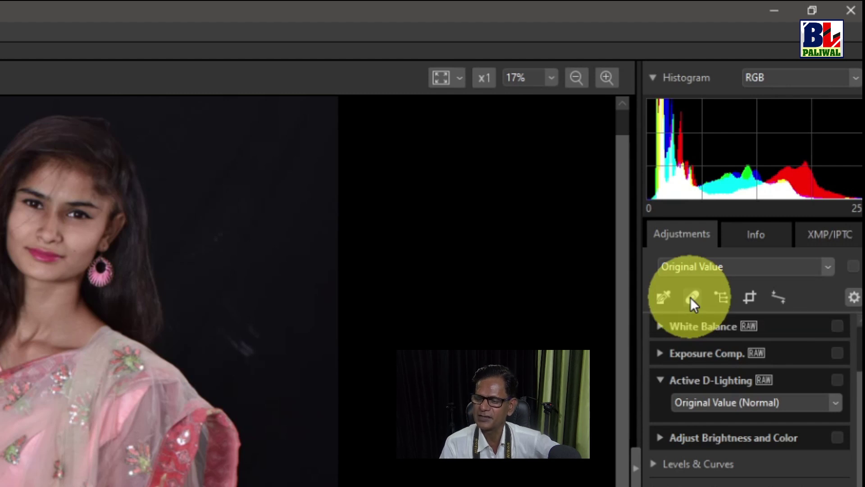
left_click(724, 300)
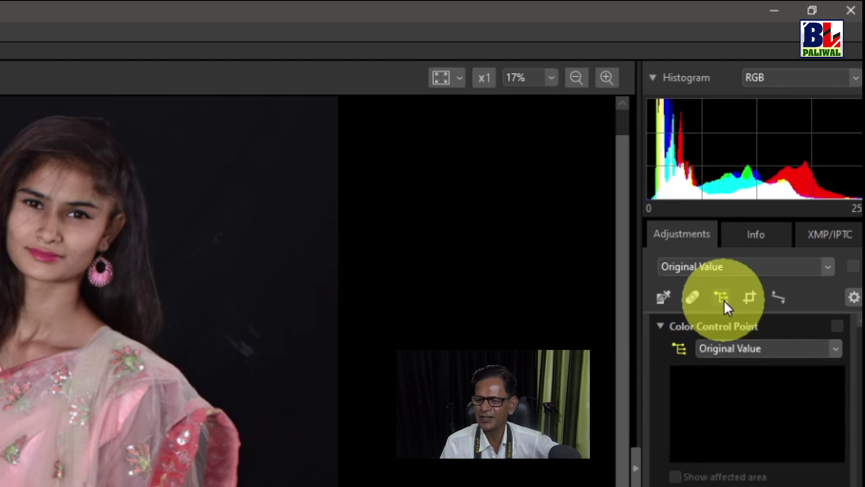
left_click(28, 433)
left_click_drag(29, 434, 69, 456)
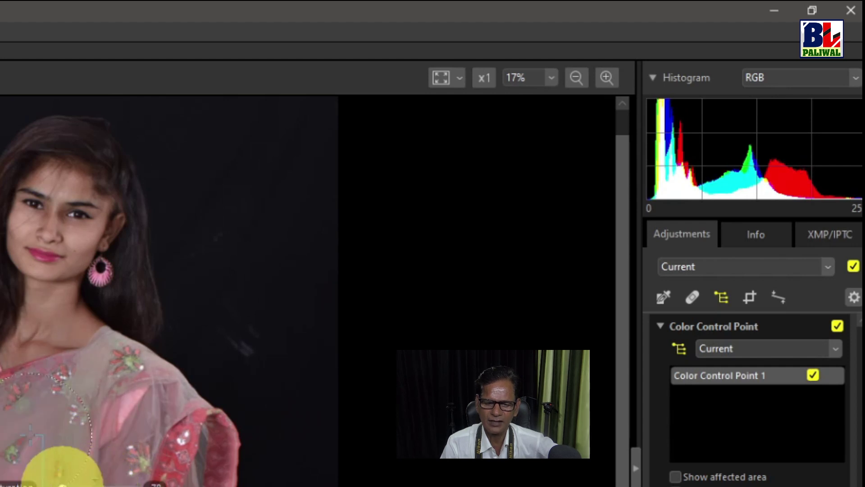
Try a free crop of about 3129 × 2976 around the woman's head and upper body, and restore the photo's Original Value.
left_click(750, 298)
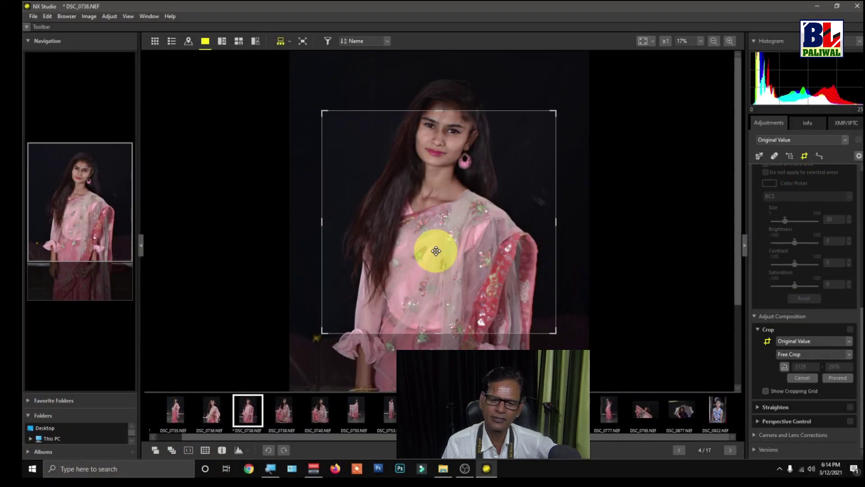
left_click_drag(436, 251, 442, 210)
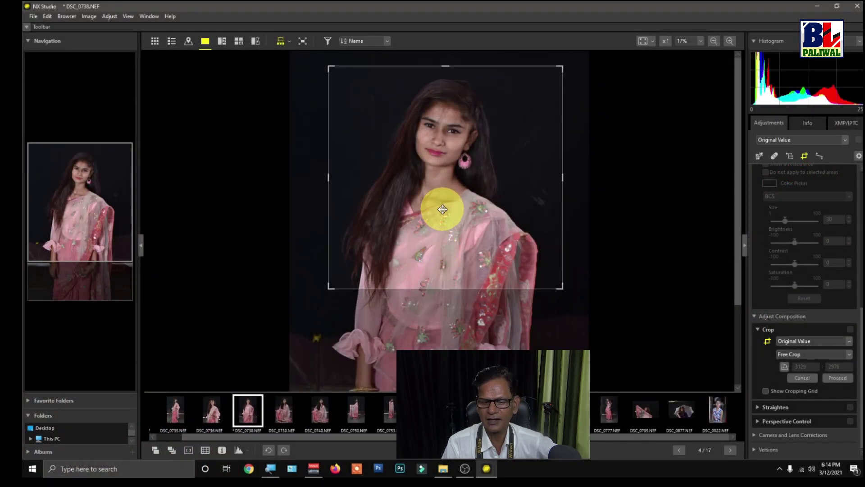
double_click(450, 202)
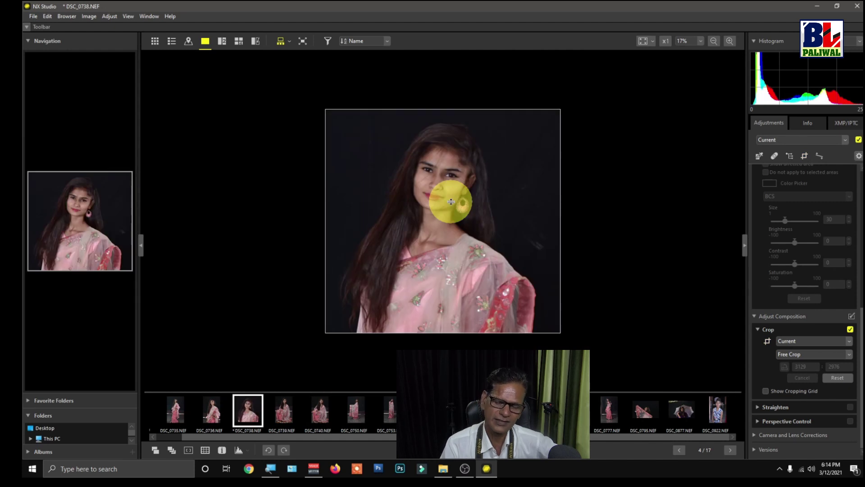
left_click(775, 142)
left_click(780, 155)
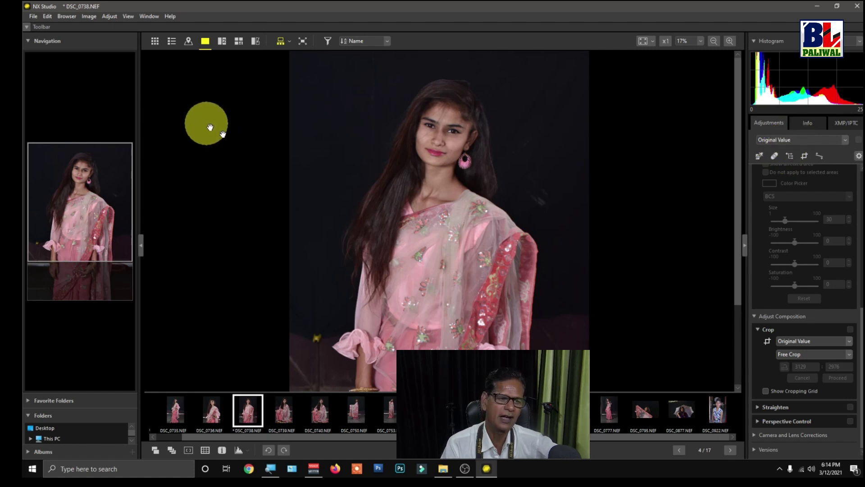
left_click(47, 17)
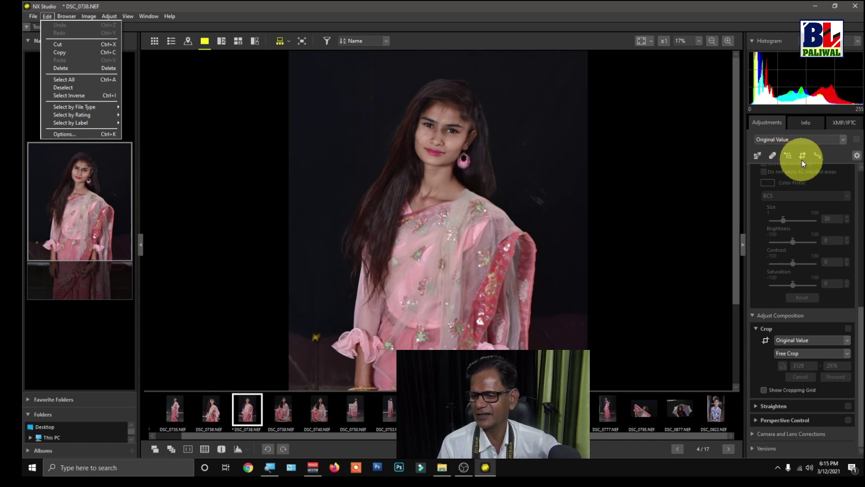
left_click(840, 156)
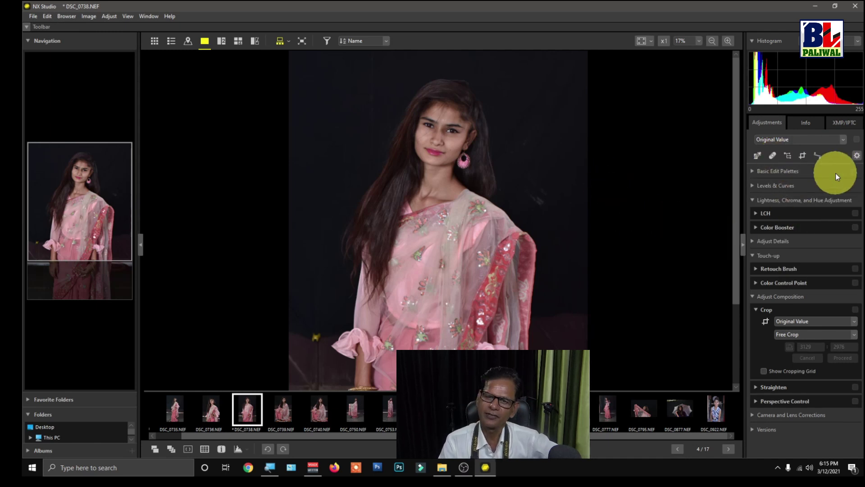
Set the Picture Control of DSC_0738.NEF to [SD] Standard in the Basic Edit Palettes.
left_click(785, 176)
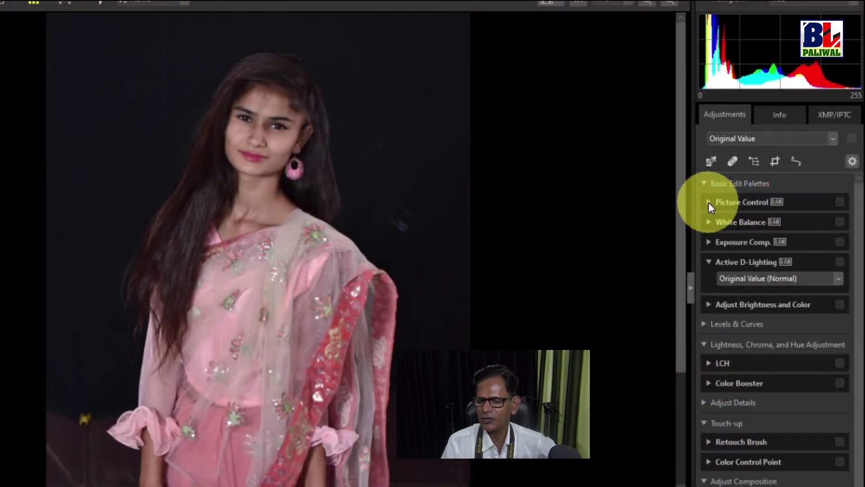
left_click(709, 201)
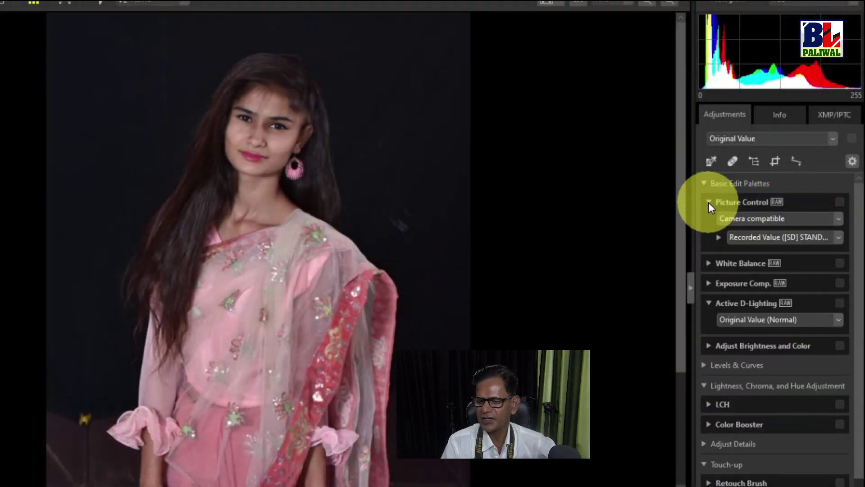
left_click(767, 239)
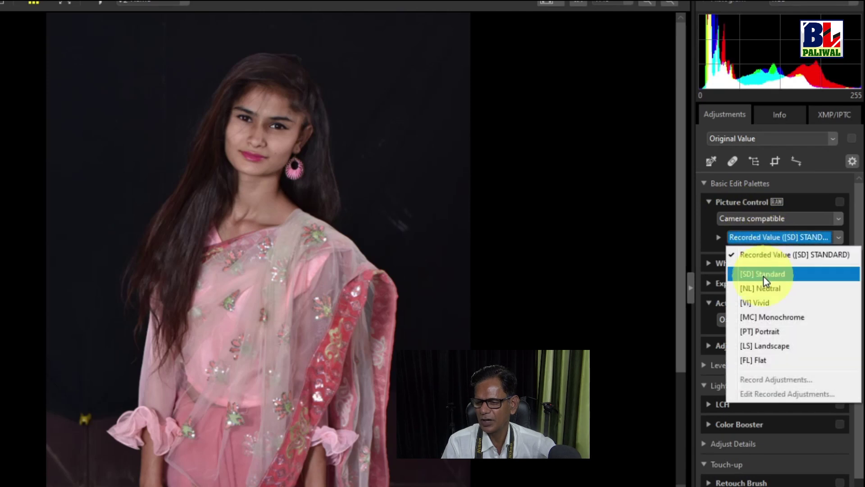
left_click(763, 273)
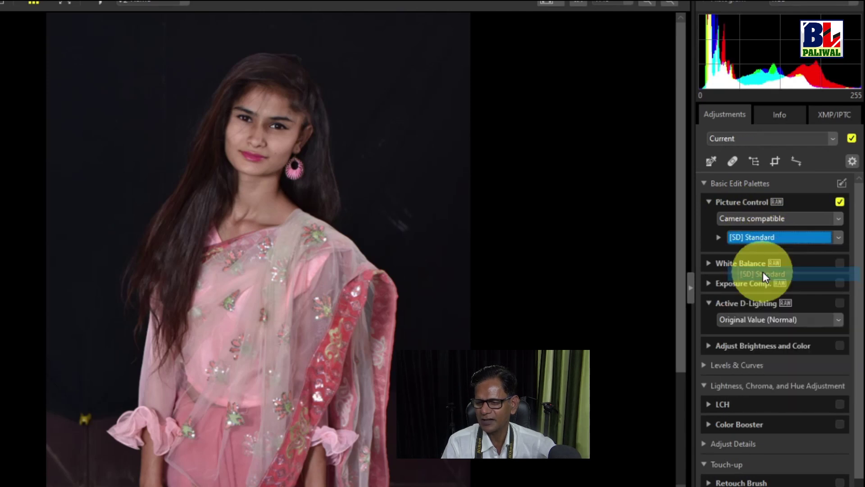
Try the [VI] Vivid, [LS] Landscape and [FL] Flat Picture Controls on the photo one after another.
left_click(757, 238)
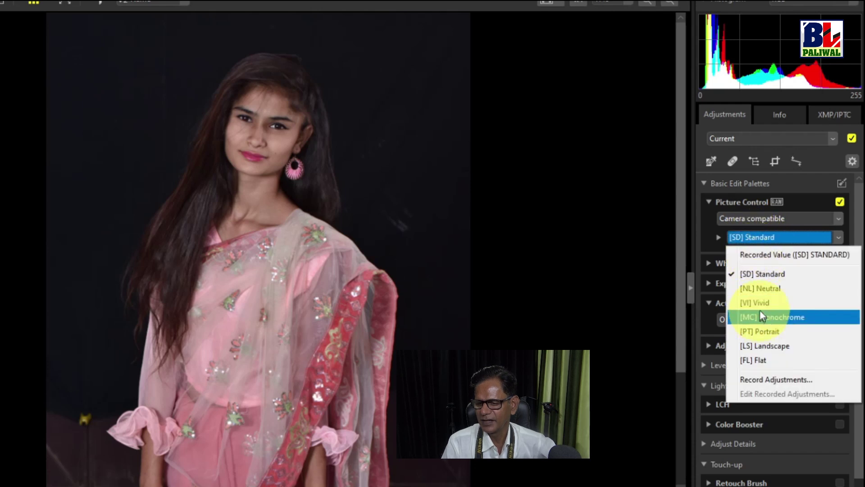
left_click(760, 302)
left_click(753, 239)
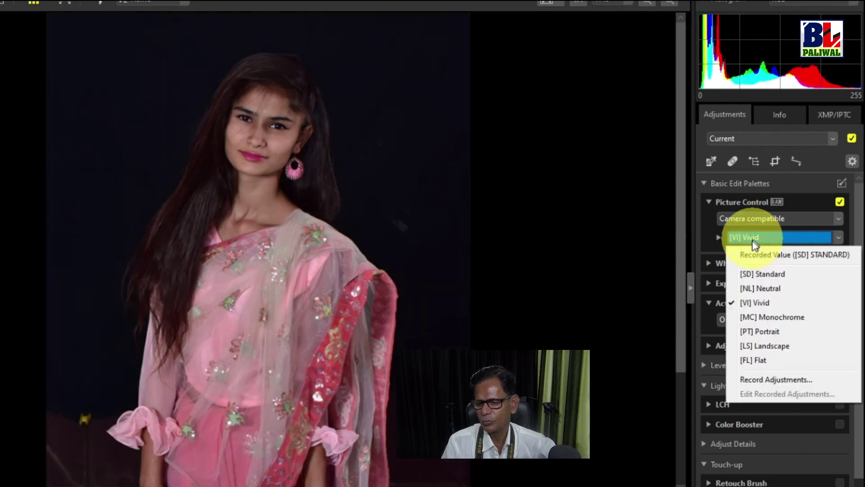
left_click(762, 346)
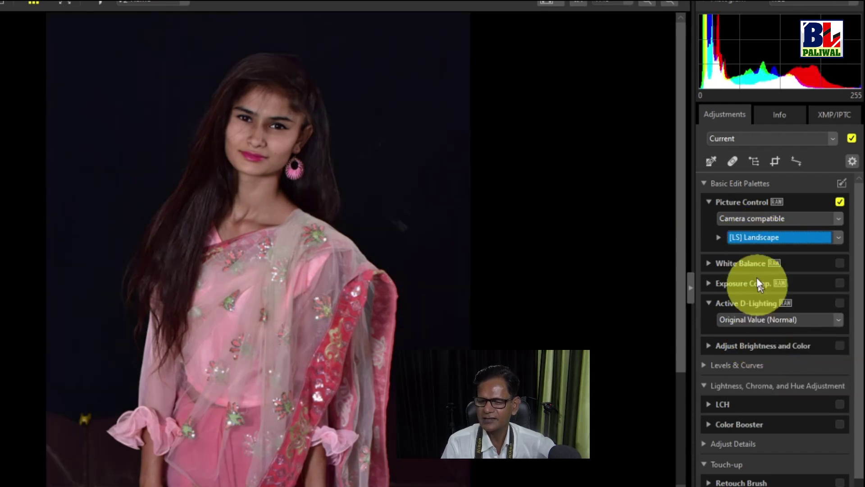
left_click(752, 243)
left_click(762, 361)
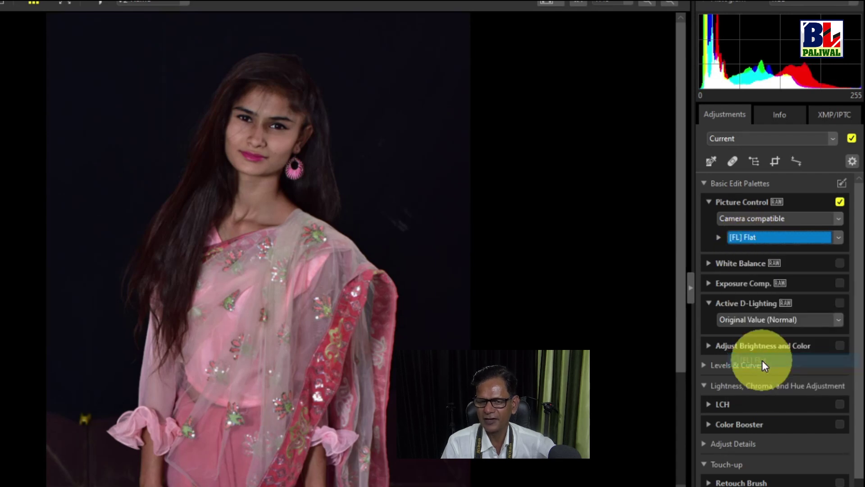
Return the Picture Control to its Recorded Value and set it to [SD] Standard.
left_click(766, 237)
left_click(752, 255)
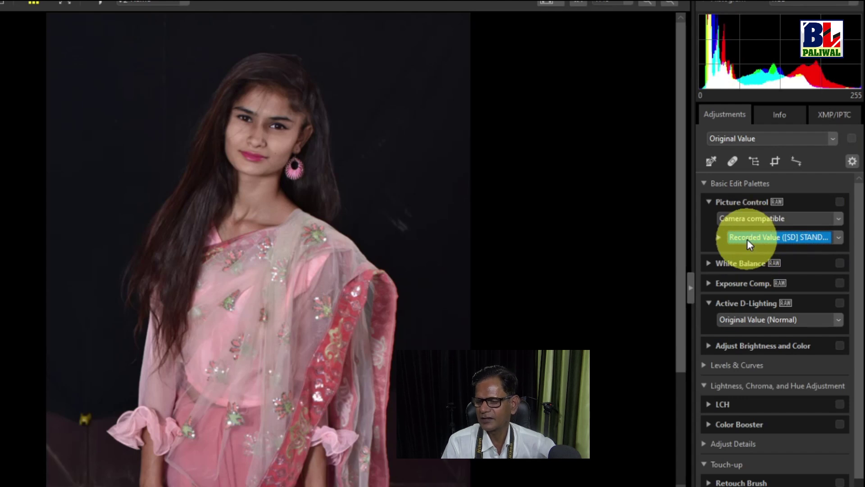
left_click(748, 239)
left_click(758, 274)
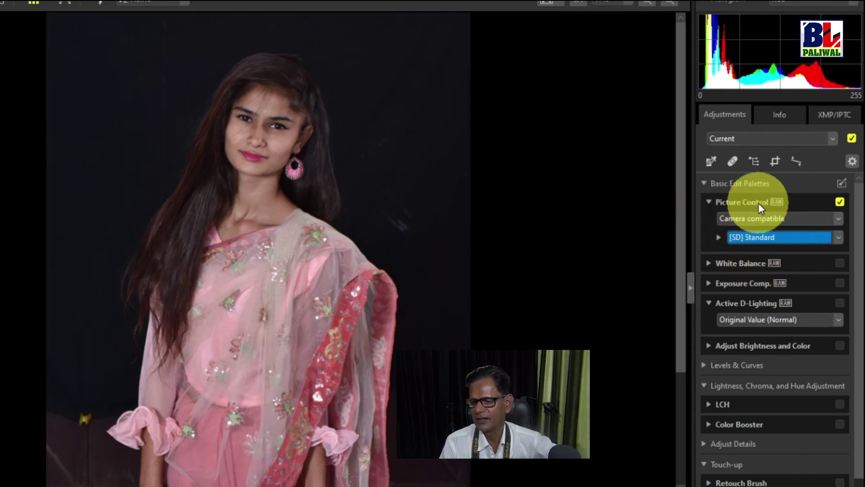
Expand the White Balance settings and set the Color Temperature to 5200.
left_click(710, 264)
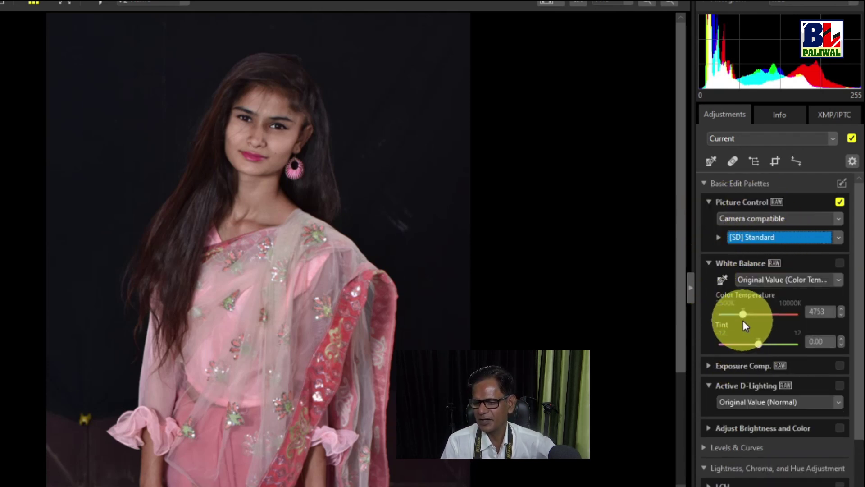
left_click(820, 311)
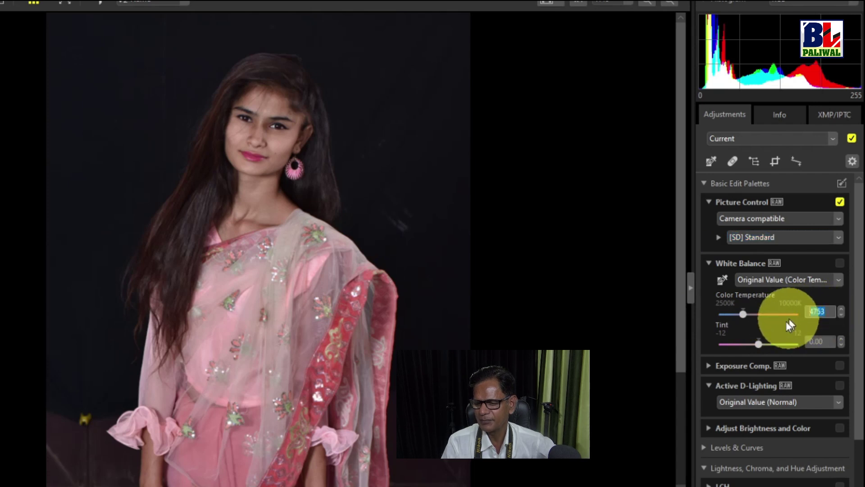
type("5200")
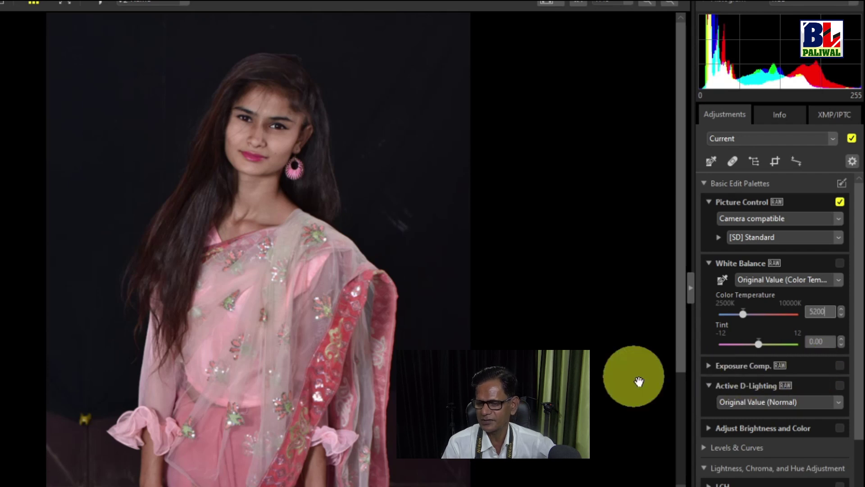
key("Return")
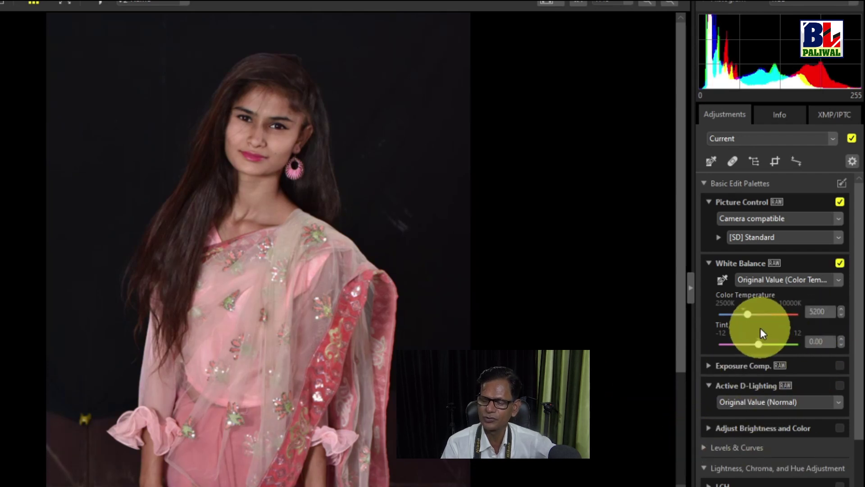
Try a warm Color Temperature of about 8860 and a cold one of 2500, and settle on about 5260.
left_click_drag(747, 313, 786, 323)
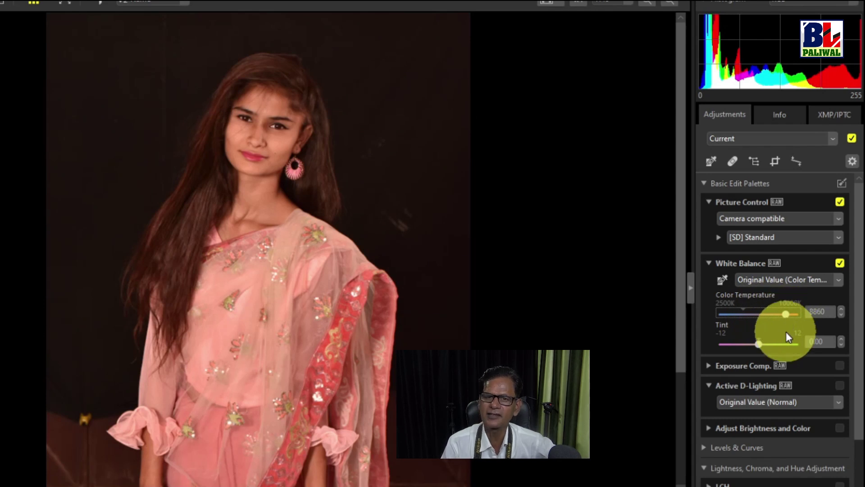
left_click_drag(787, 316, 718, 325)
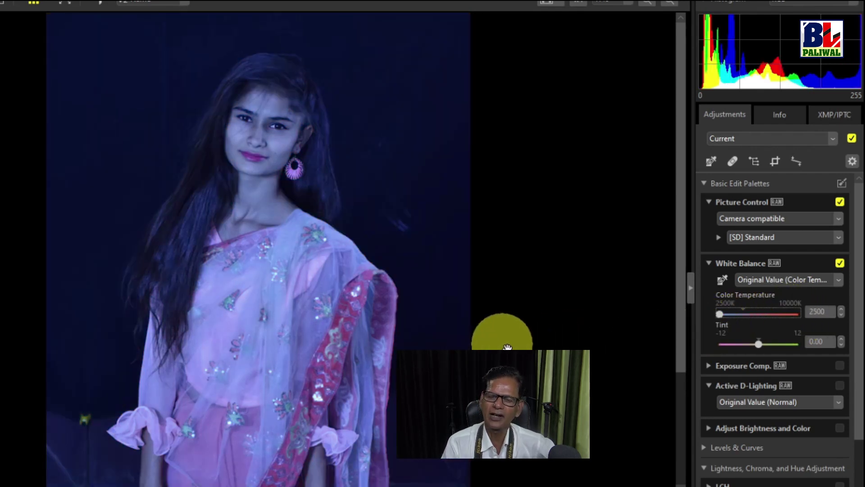
left_click_drag(720, 315, 748, 315)
left_click(247, 169)
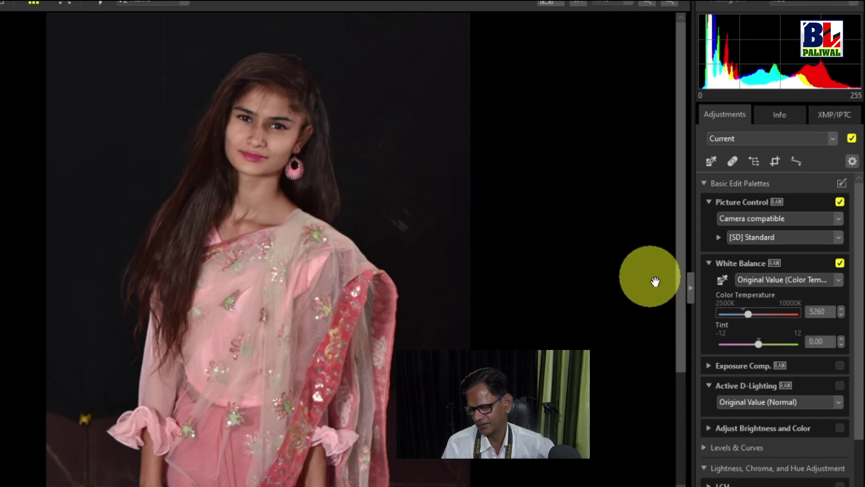
Expand Exposure Comp., try ±0 EV, +1 EV and −1 EV, and set the compensation to 0.60.
scroll(856, 361, "down", 2)
scroll(856, 363, "down", 1)
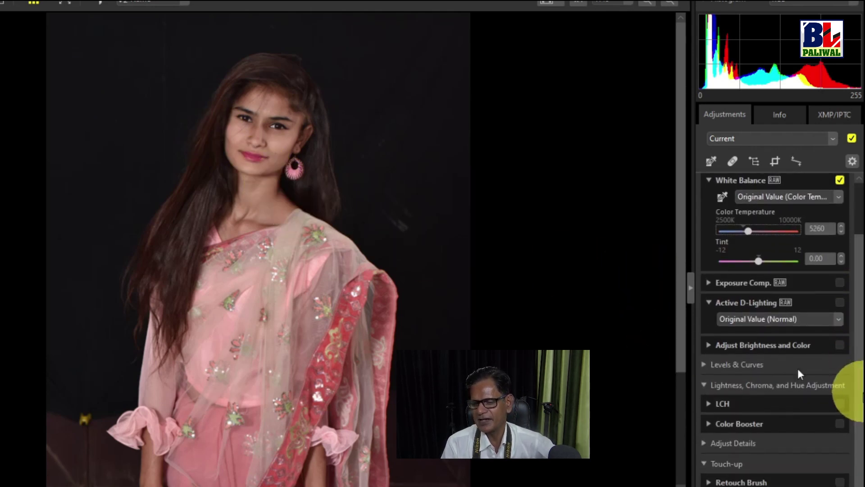
left_click(708, 284)
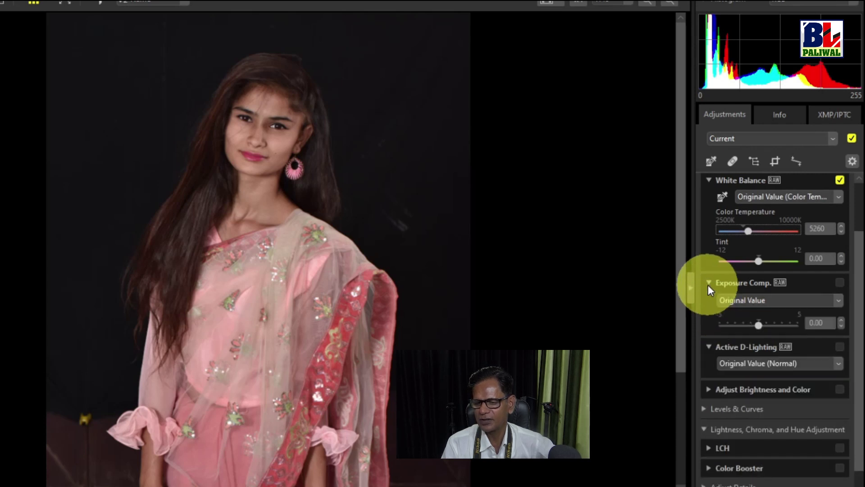
left_click(768, 301)
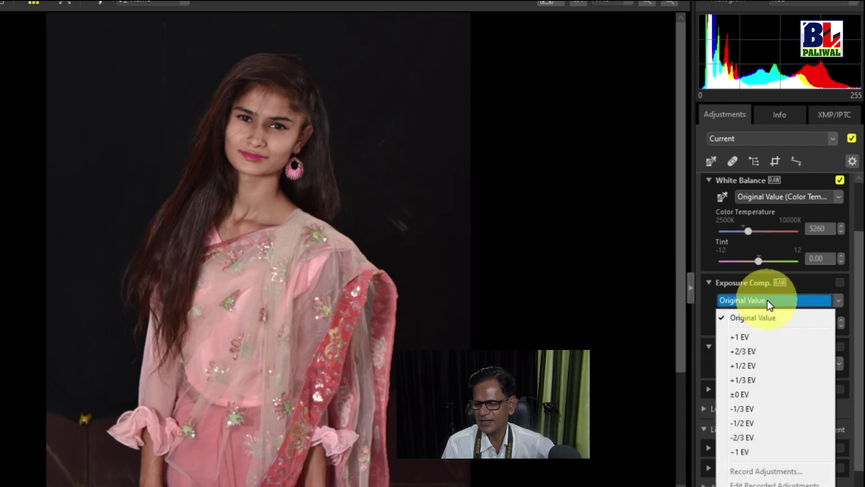
left_click(743, 396)
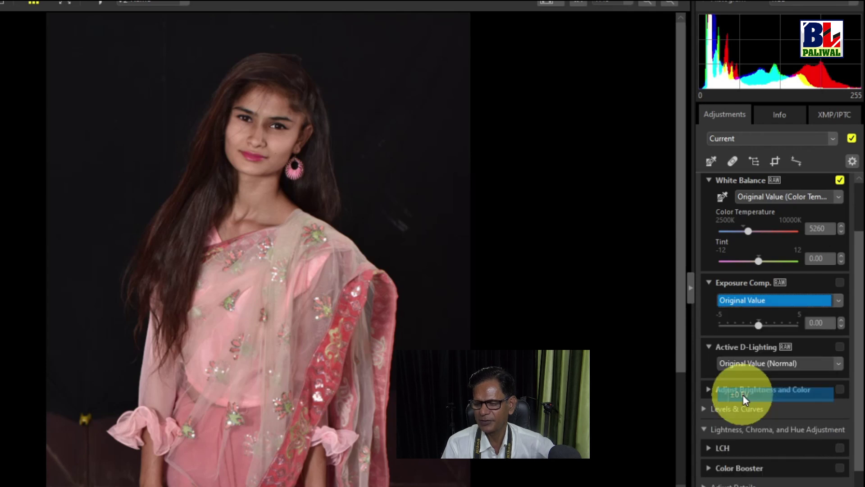
left_click(774, 302)
left_click(742, 337)
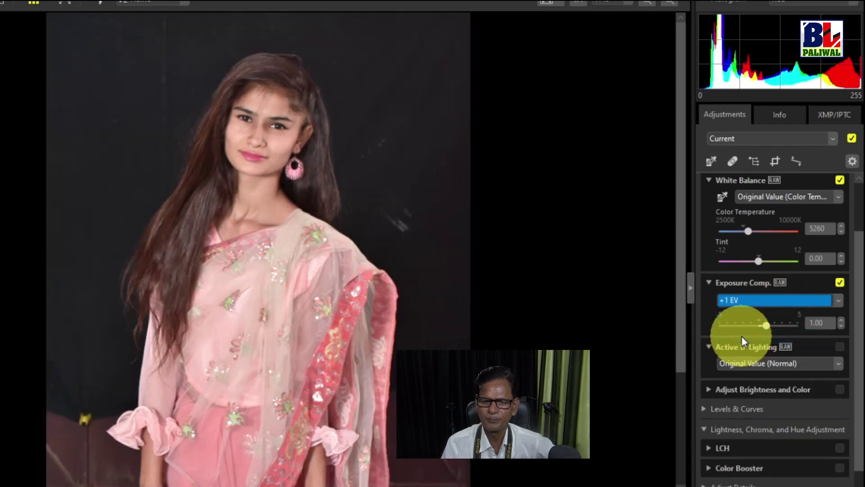
left_click(754, 302)
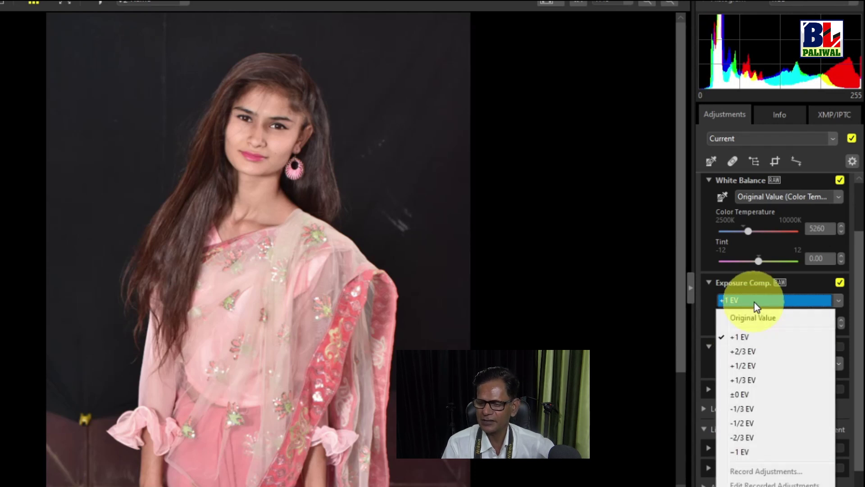
left_click(748, 452)
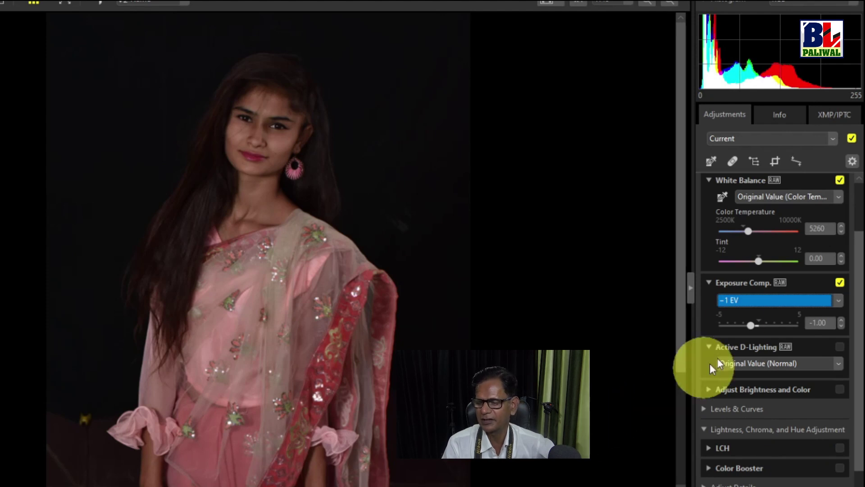
mouse_move(750, 328)
left_mouse_down()
mouse_move(806, 328)
mouse_move(723, 336)
mouse_move(763, 334)
left_mouse_up()
Try Active D-Lighting at Off, High and Extra High 1, and set it to Normal.
left_click(709, 347)
left_click(708, 347)
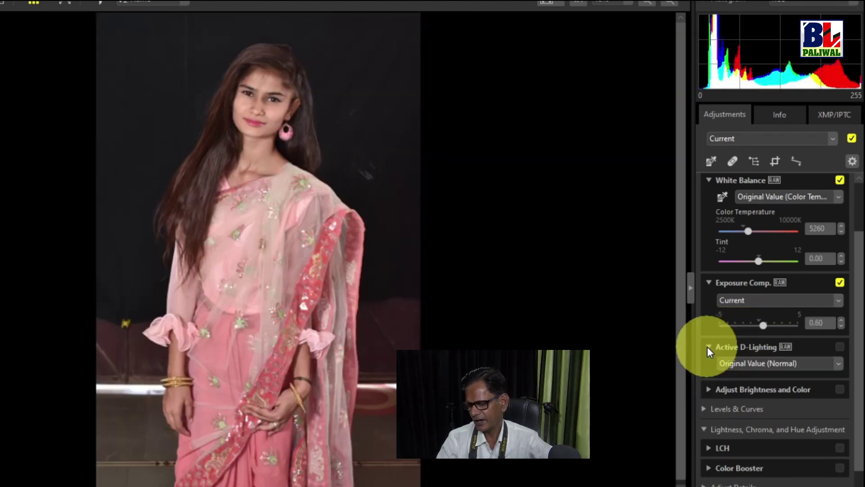
left_click(766, 365)
left_click(739, 400)
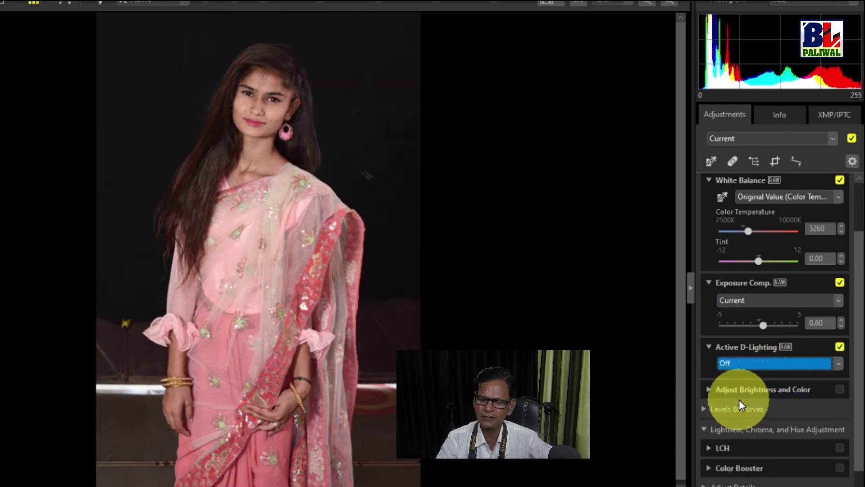
left_click(740, 367)
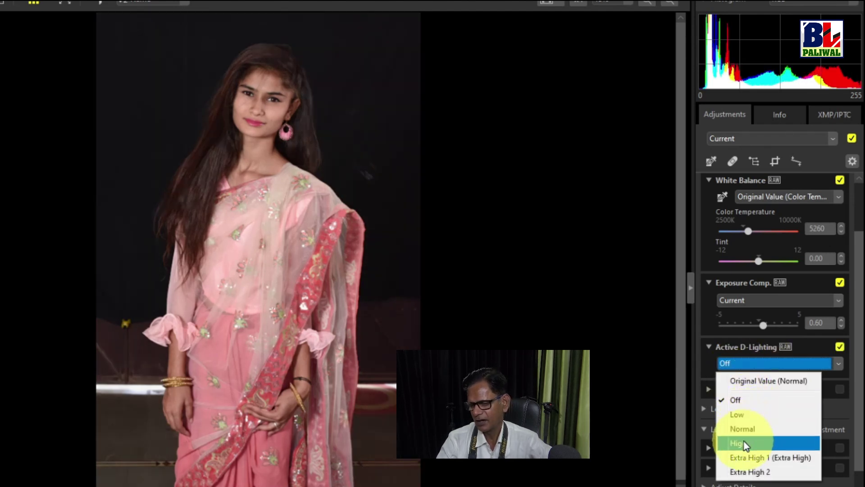
left_click(742, 443)
left_click(737, 366)
left_click(742, 457)
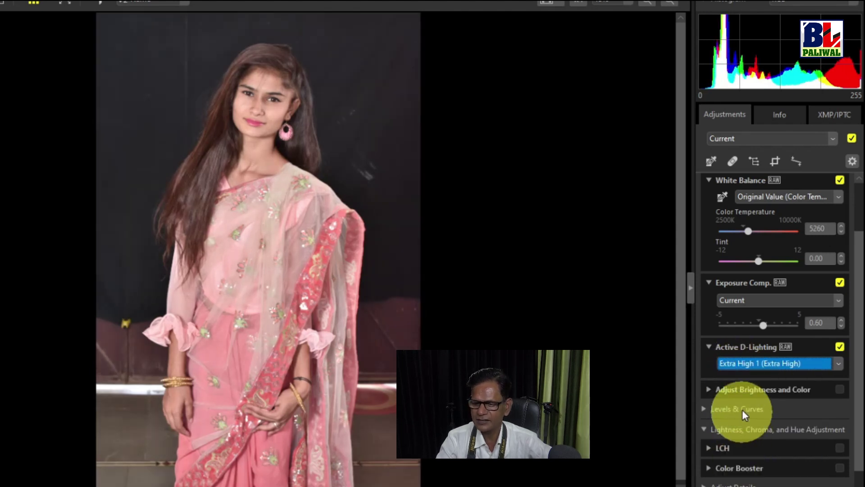
left_click(740, 367)
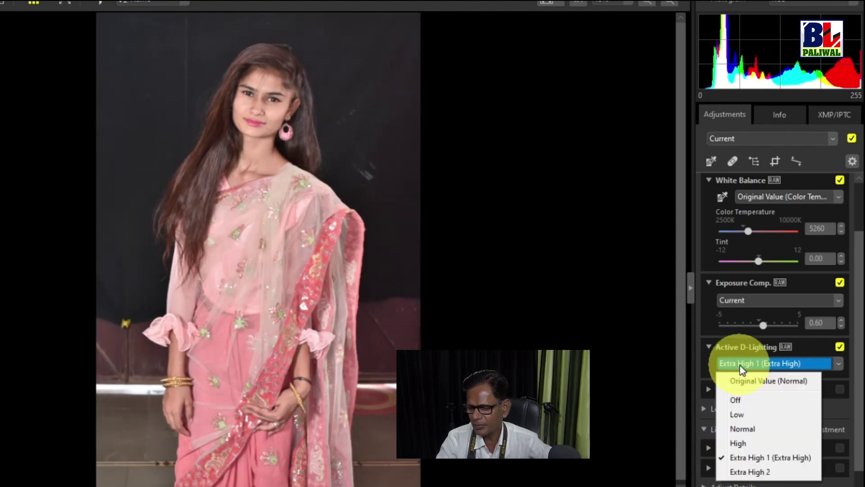
left_click(743, 429)
Under Adjust Brightness and Color, set Brightness to 2, Contrast to 2 and Saturation to 10.
left_click(709, 389)
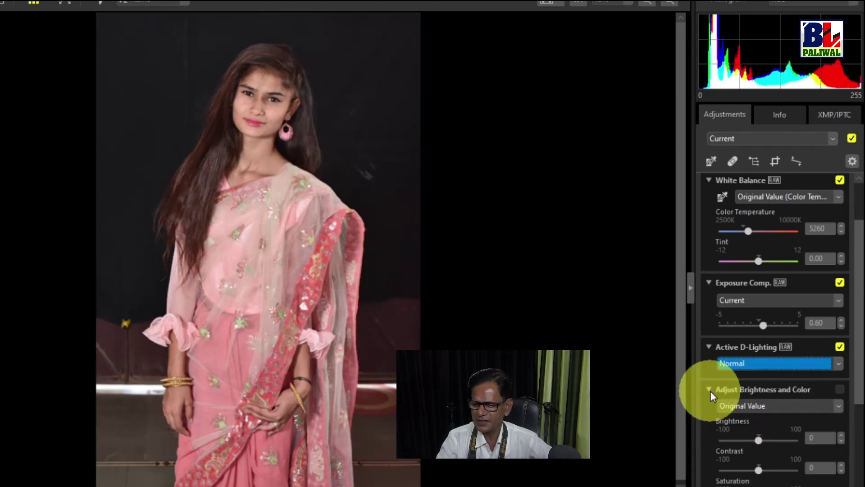
scroll(851, 402, "down", 3)
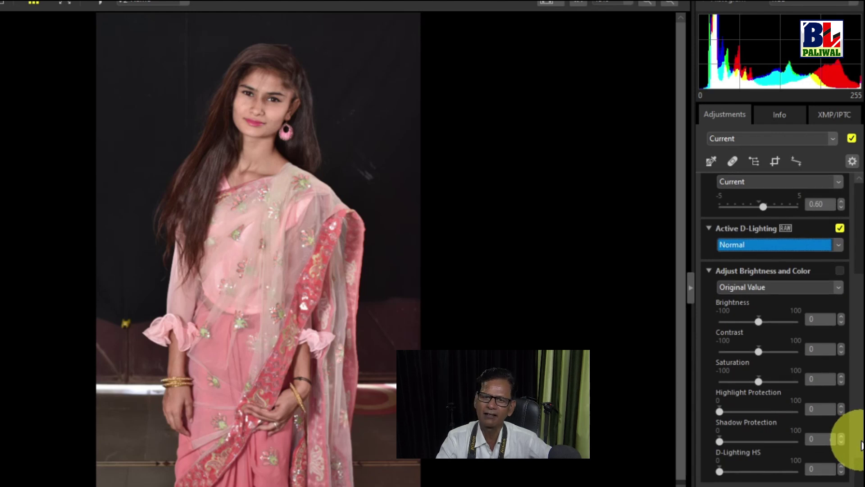
left_click(759, 323)
mouse_move(759, 323)
left_mouse_down()
mouse_move(772, 322)
mouse_move(760, 322)
left_mouse_up()
left_click_drag(758, 352, 760, 352)
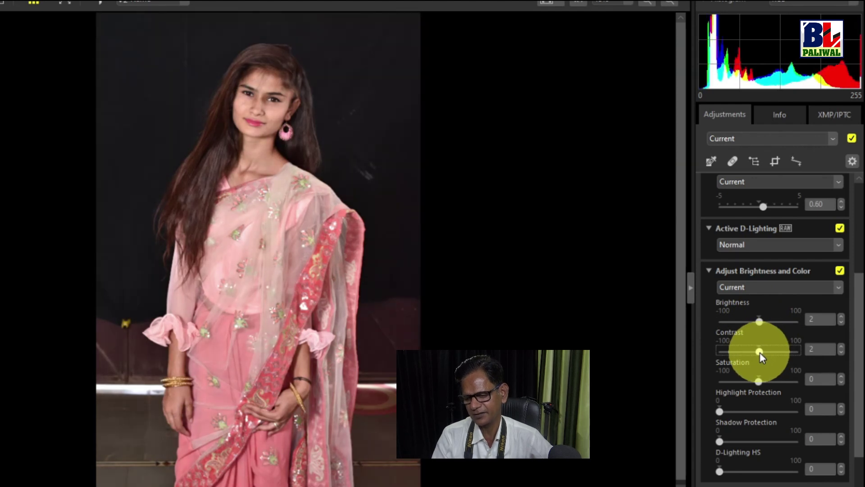
left_click_drag(760, 383, 763, 382)
Set Highlight Protection to 38, Shadow Protection to 2 and D-Lighting HS to 24.
left_click_drag(780, 411, 599, 405)
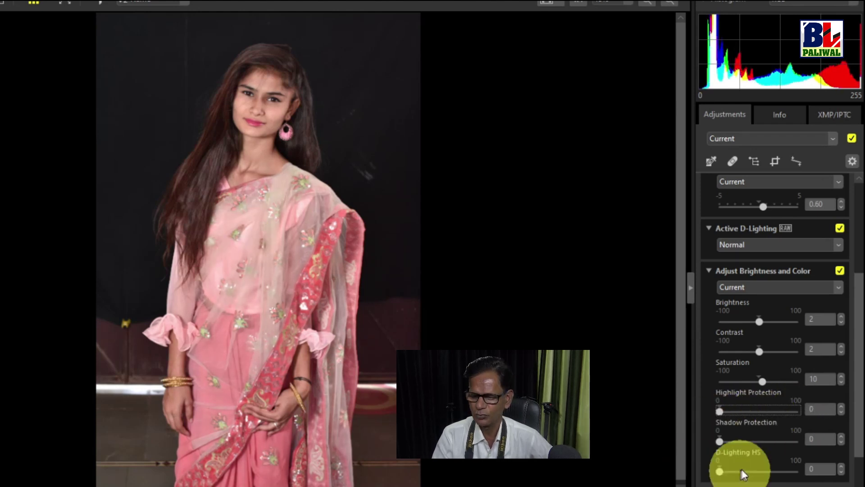
left_click_drag(719, 411, 721, 449)
scroll(847, 446, "down", 3)
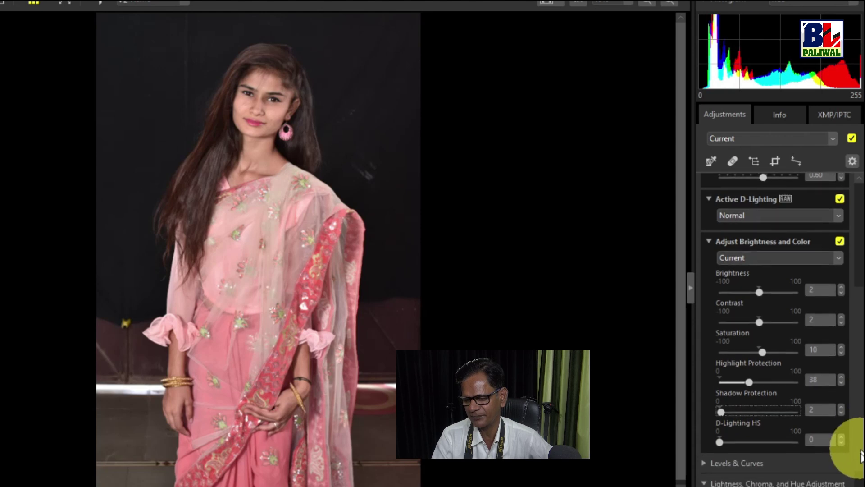
mouse_move(721, 411)
left_mouse_down()
mouse_move(728, 414)
mouse_move(709, 417)
mouse_move(736, 413)
left_mouse_up()
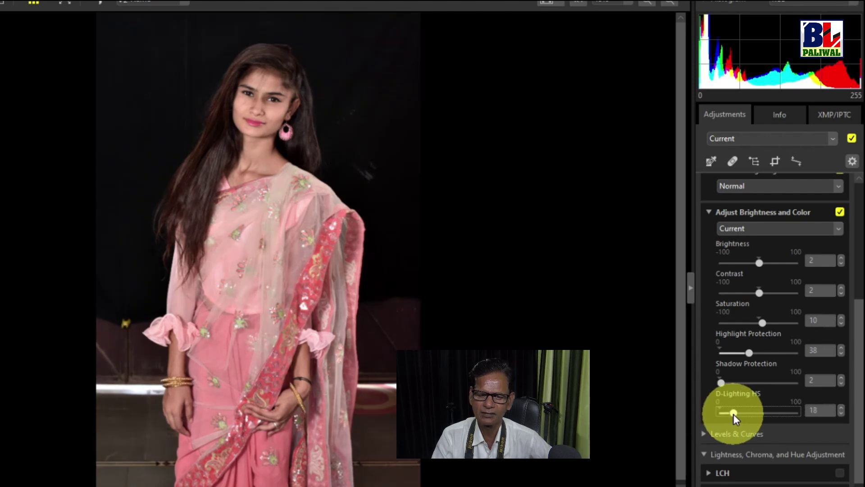
Expand Levels & Curves and pull the middle of the RGB curve slightly down.
scroll(845, 445, "down", 3)
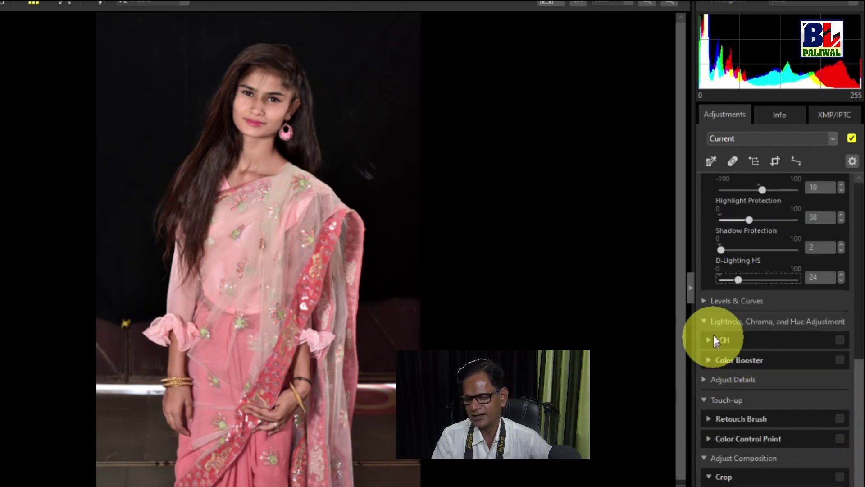
left_click(704, 300)
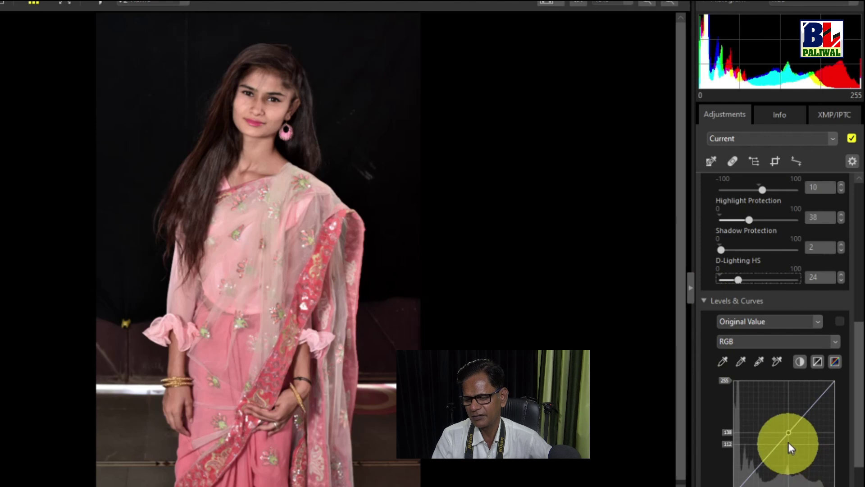
mouse_move(788, 442)
left_mouse_down()
mouse_move(775, 423)
mouse_move(790, 443)
mouse_move(786, 436)
left_mouse_up()
Try pulling down the middle of the Red and Blue channel curves in Levels & Curves.
left_click(752, 343)
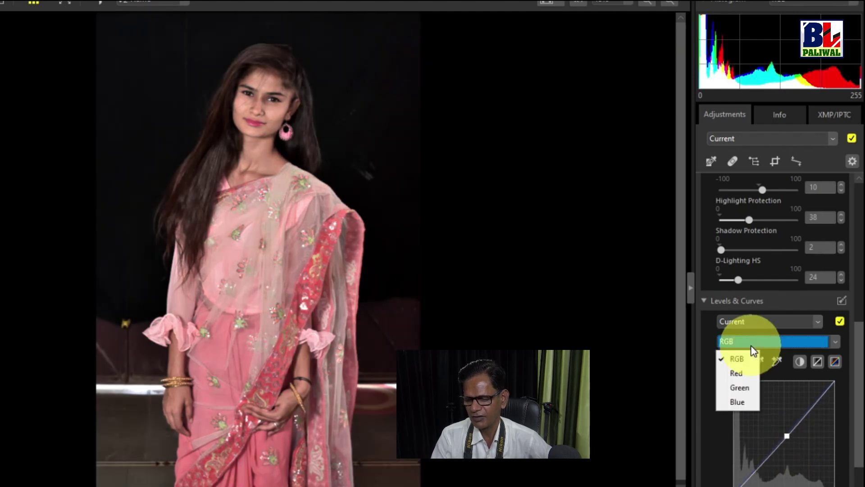
left_click(743, 373)
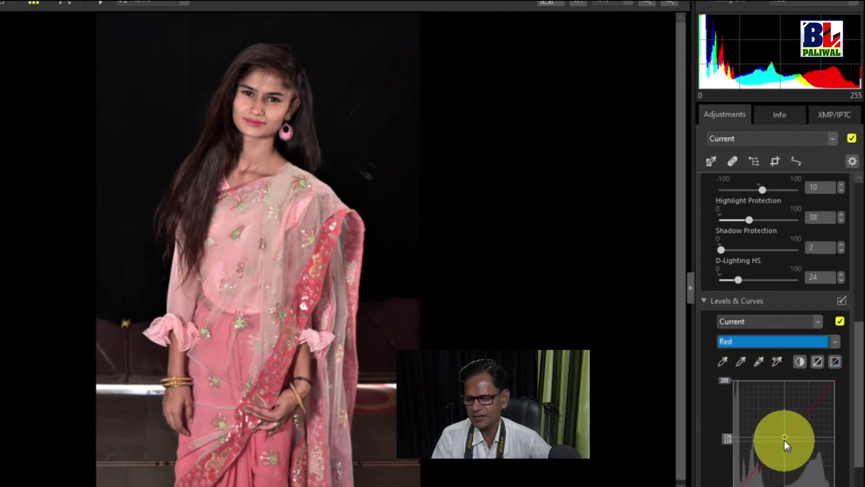
left_click_drag(776, 427, 789, 470)
key("Down")
key("Down")
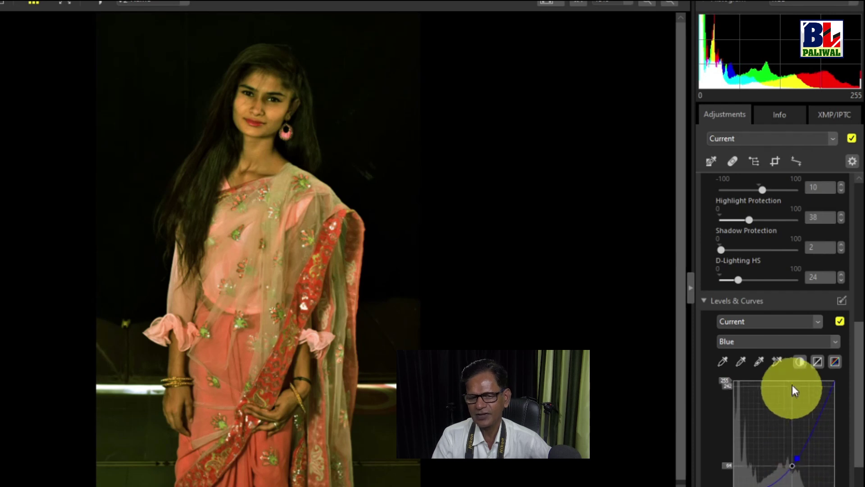
Reset Levels & Curves to Original Value.
left_click(745, 324)
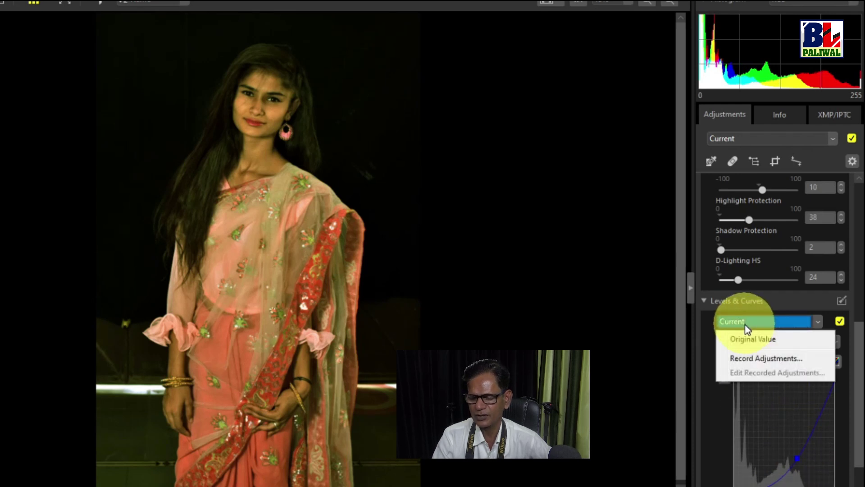
left_click(752, 341)
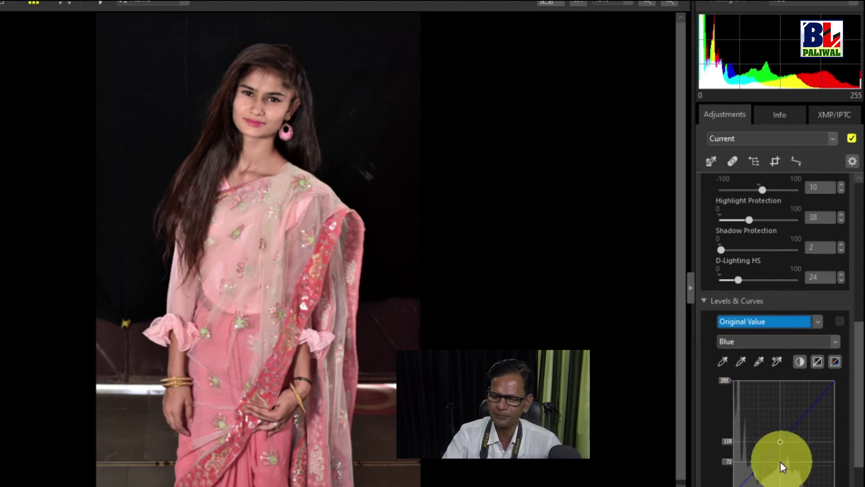
Expand LCH under Lightness, Chroma, and Hue Adjustment and switch it from Chroma to Hue.
scroll(847, 429, "down", 5)
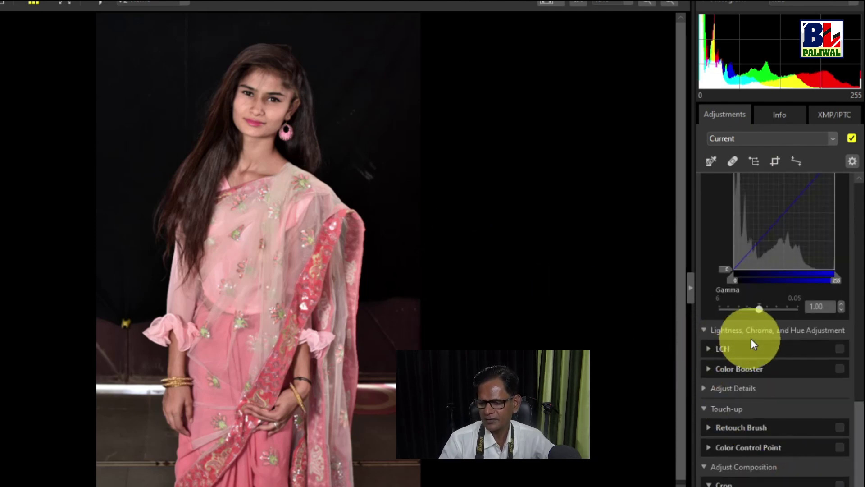
left_click(706, 330)
left_click(704, 330)
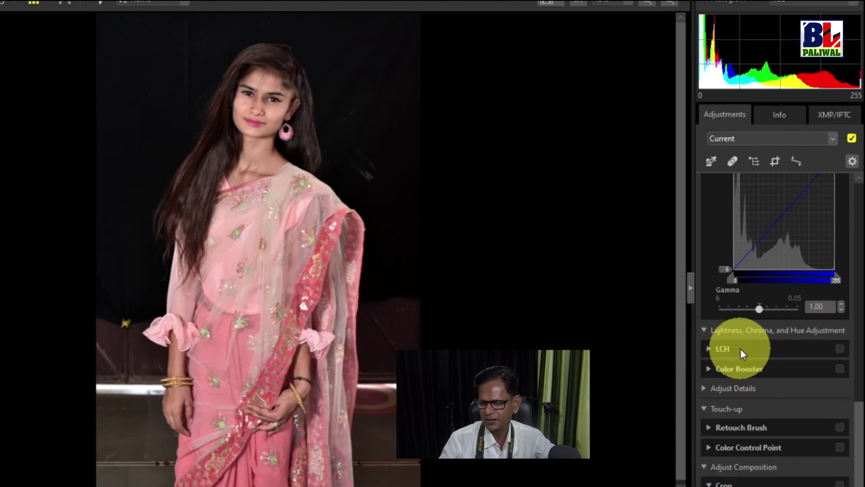
left_click(740, 348)
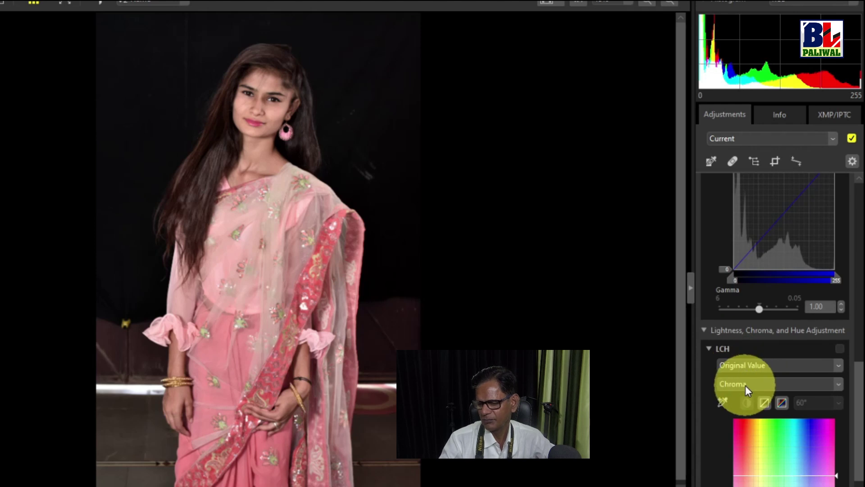
scroll(849, 405, "down", 3)
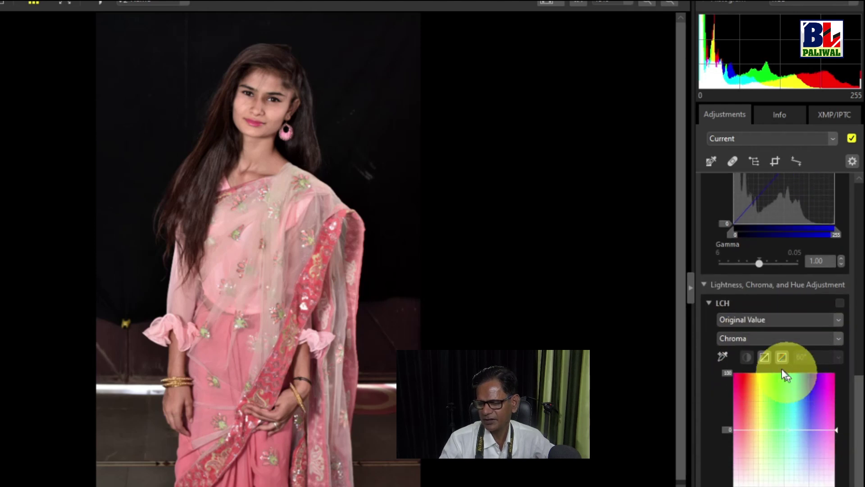
left_click(766, 338)
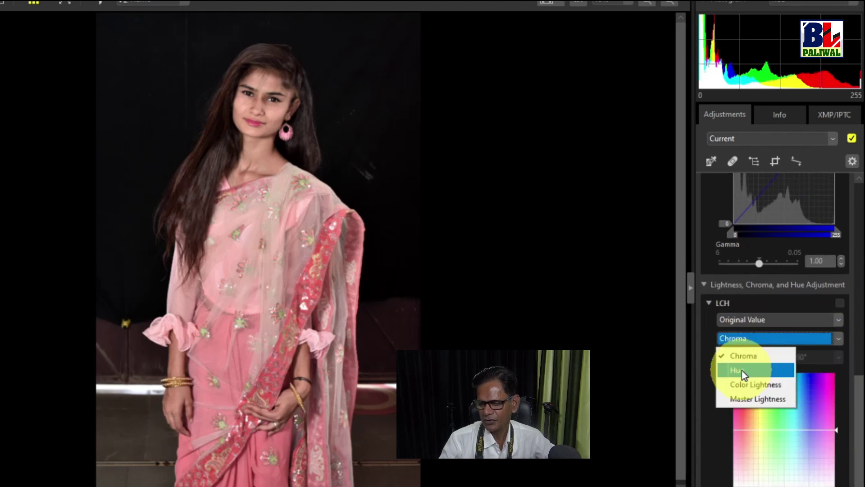
left_click(749, 399)
Expand Color Booster and set it to 14 with the People option.
scroll(741, 410, "down", 5)
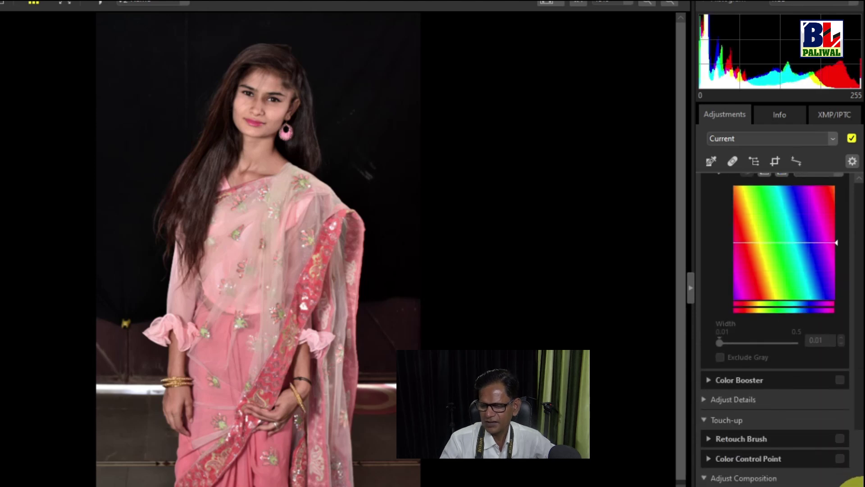
left_click(710, 390)
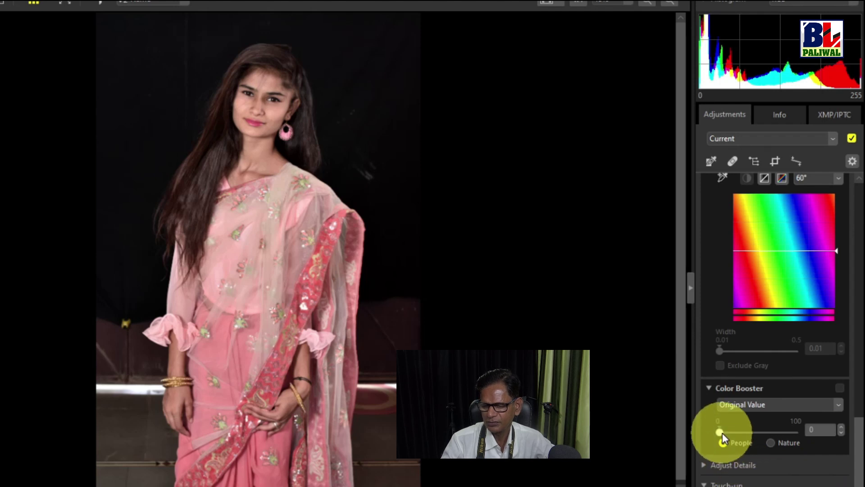
left_click_drag(721, 432, 737, 440)
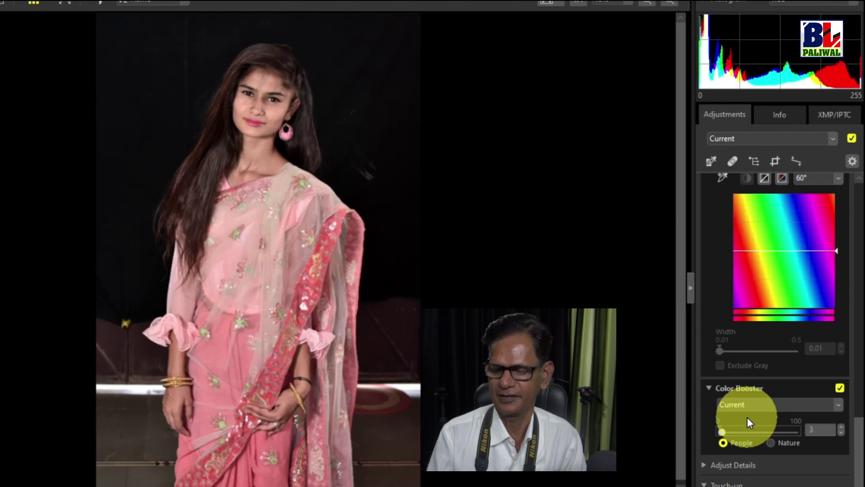
Expand Noise Reduction under Adjust Details and set its Intensity to 0 with the Faster method.
scroll(748, 417, "down", 2)
left_click(733, 405)
left_click(710, 424)
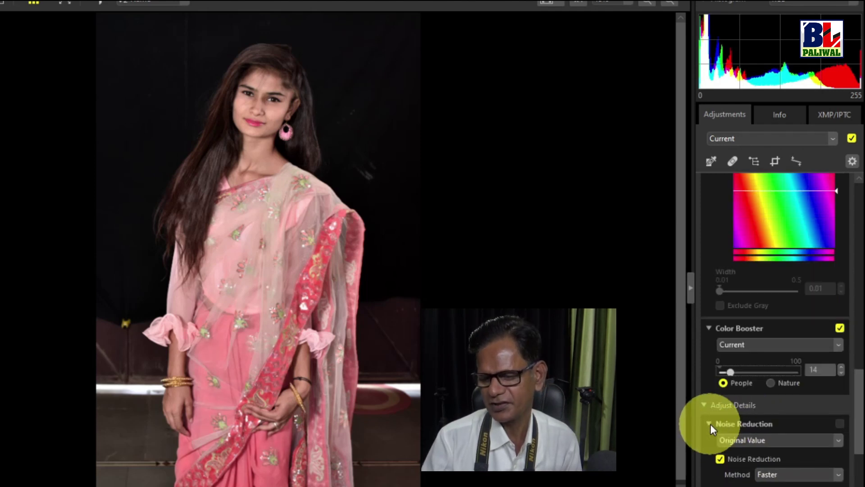
scroll(778, 448, "down", 1)
left_click_drag(779, 448, 735, 481)
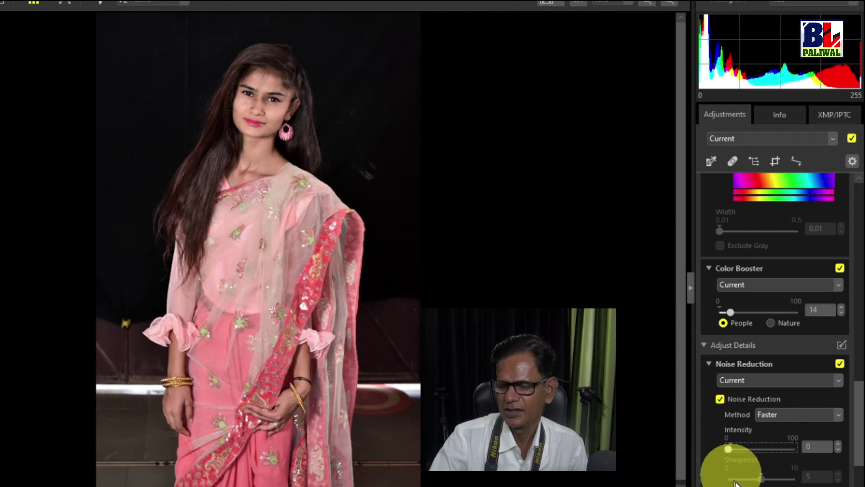
Try Sharpness at 1 in Sharpness Adjustment and return it to 0.
scroll(734, 481, "down", 4)
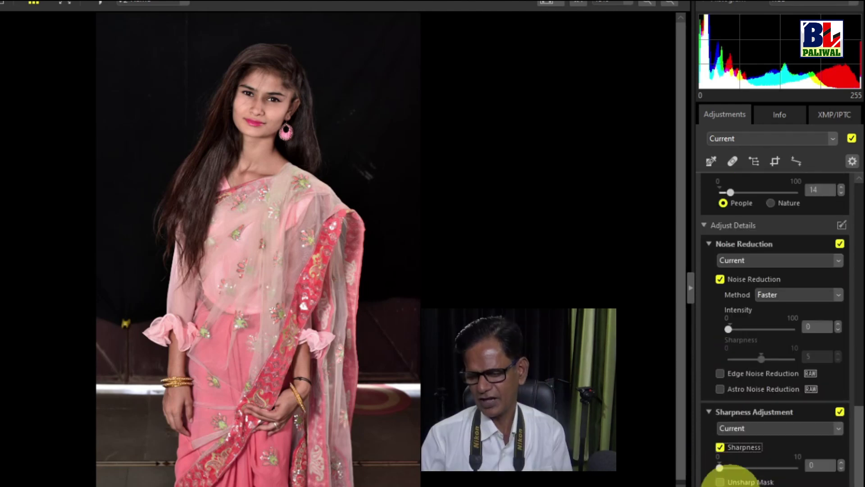
scroll(731, 453, "down", 1)
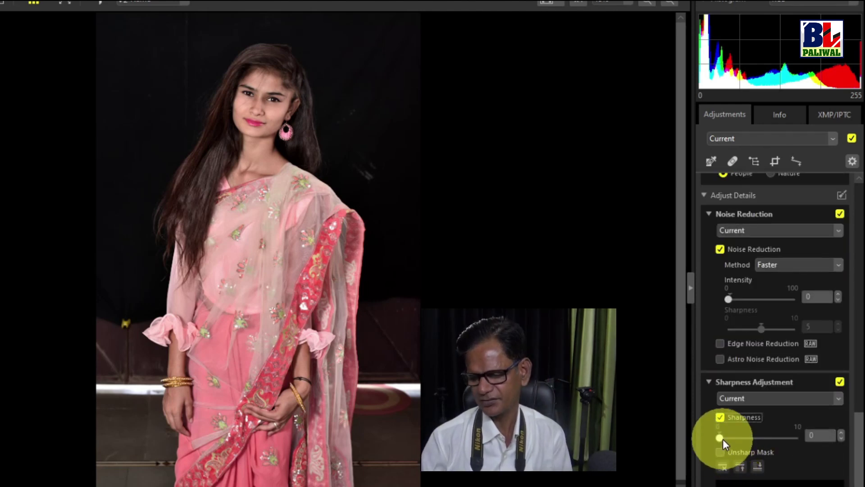
mouse_move(722, 439)
left_mouse_down()
mouse_move(792, 434)
mouse_move(721, 443)
left_mouse_up()
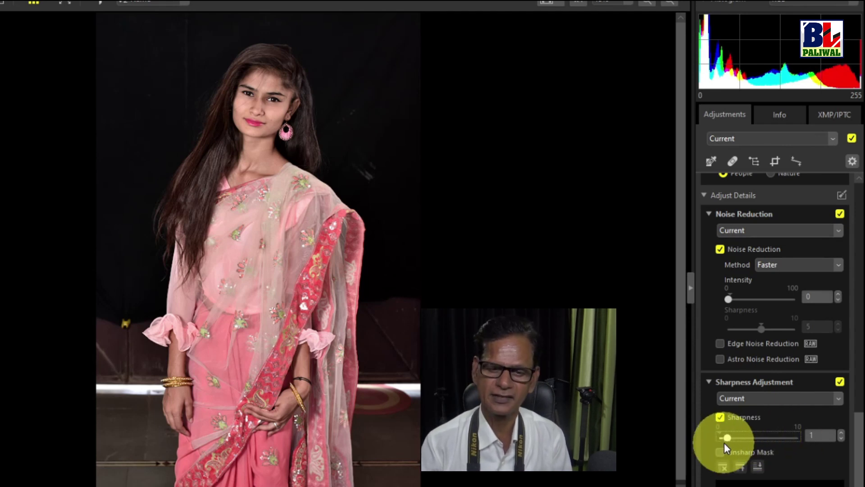
Enable Unsharp Mask and set its RGB Intensity to 84 and Radius to 1.
left_click(721, 452)
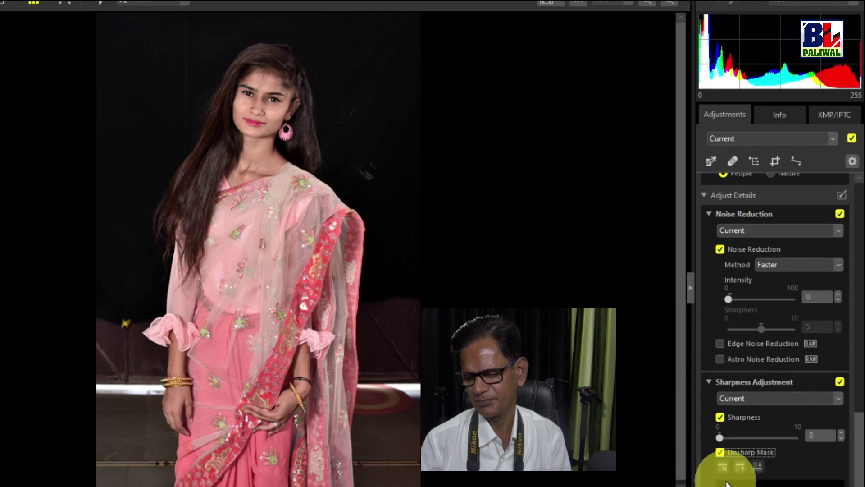
scroll(721, 439, "down", 3)
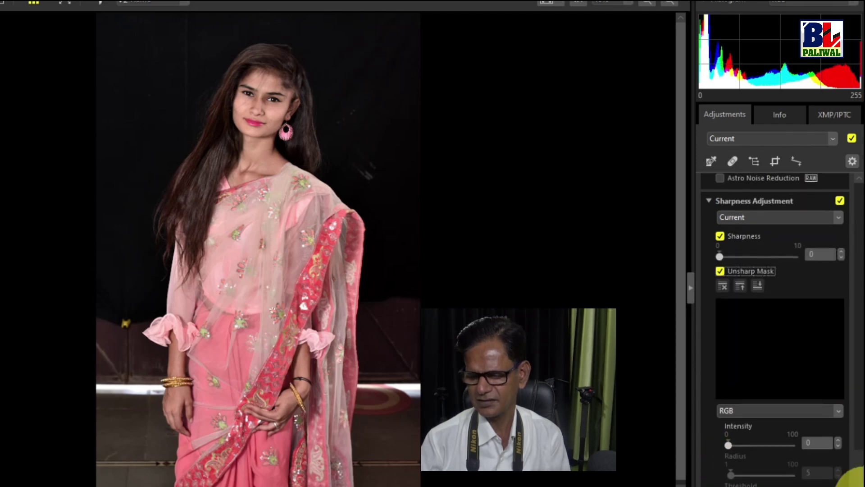
scroll(782, 329, "down", 1)
left_click_drag(728, 435, 783, 440)
left_click_drag(734, 469, 729, 472)
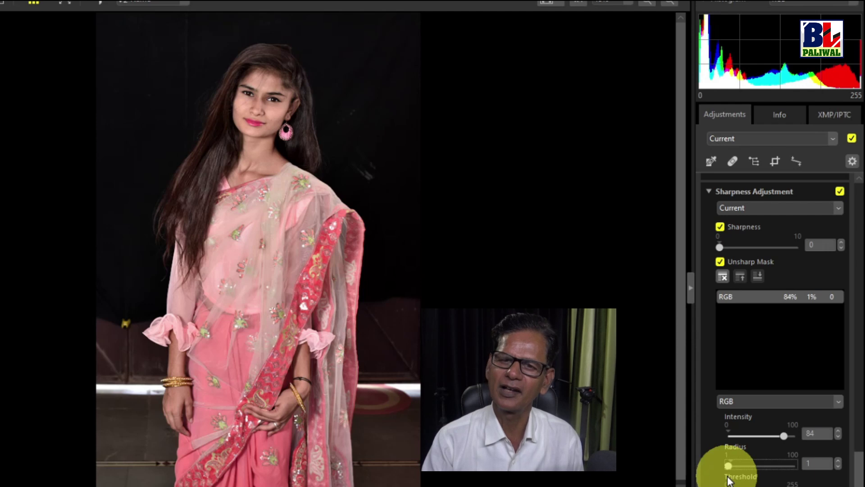
Expand Retouch Brush under Touch-up and set the Brush Size to 63.
scroll(717, 405, "down", 4)
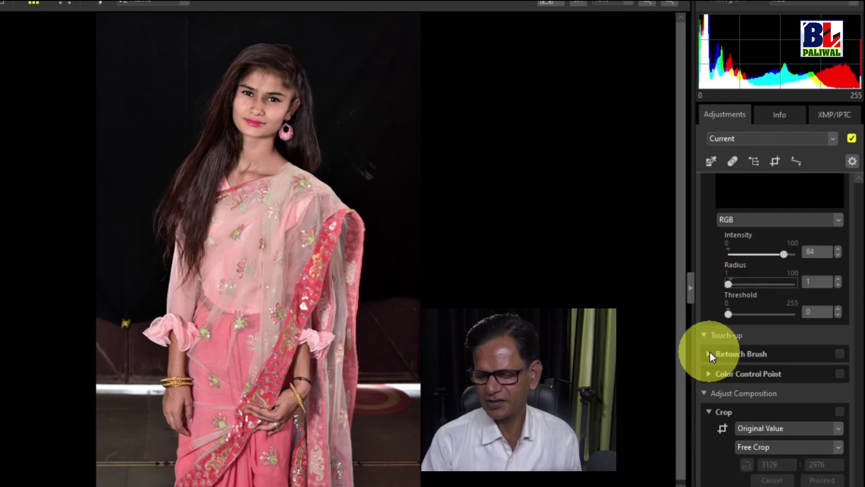
left_click(709, 353)
left_click_drag(762, 405, 769, 405)
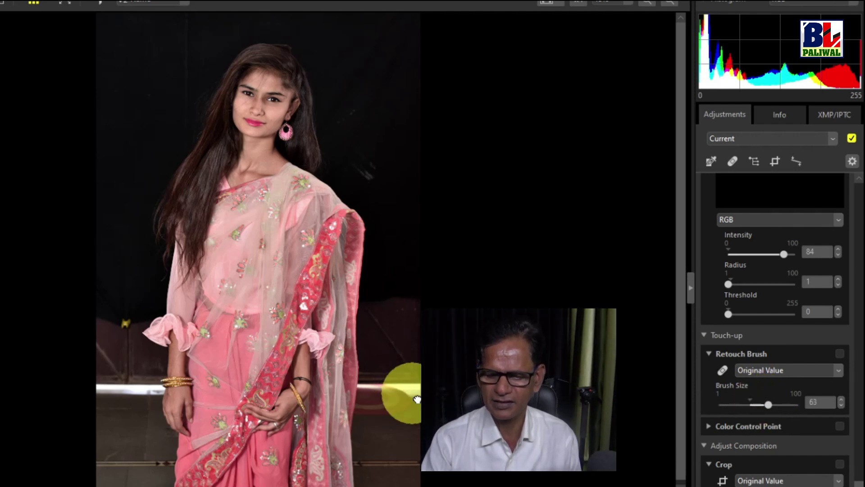
Try Straighten at 9.4 under Adjust Composition and turn the photo back toward level.
scroll(400, 390, "down", 1)
scroll(369, 173, "up", 1)
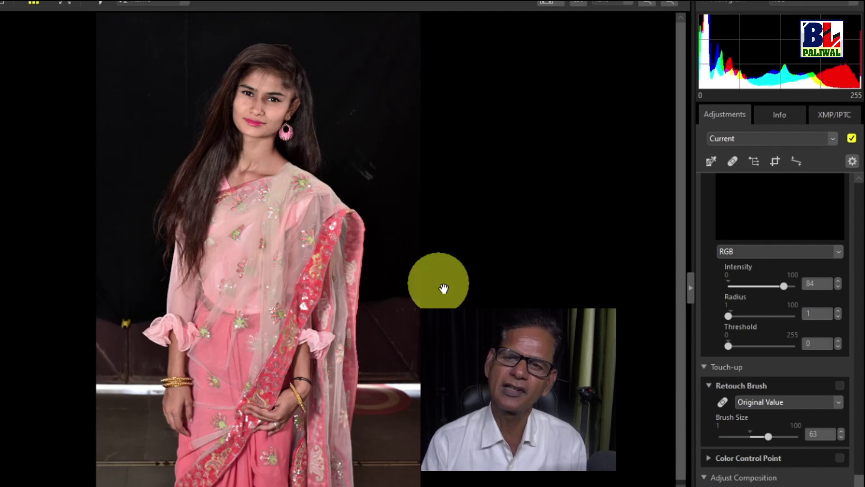
left_click(858, 480)
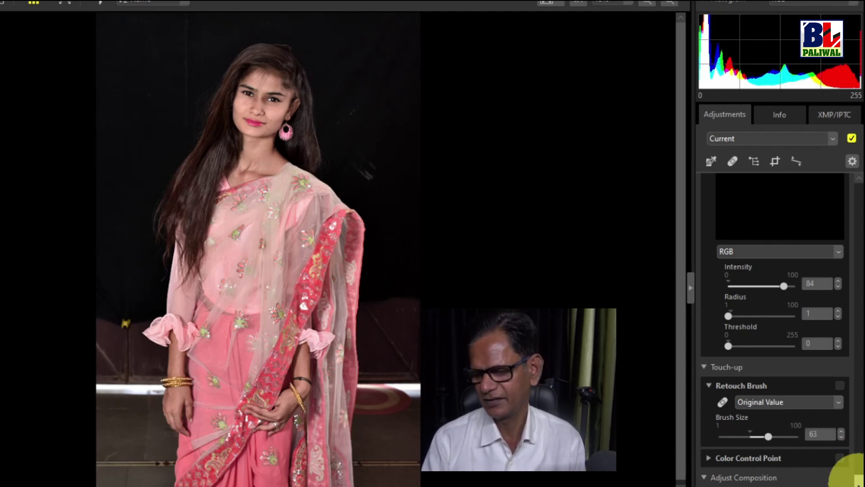
left_click(858, 480)
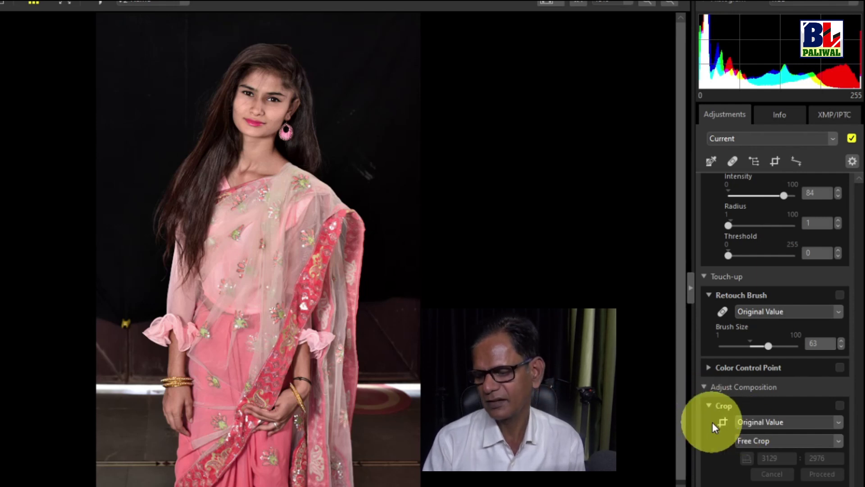
scroll(718, 410, "up", 2)
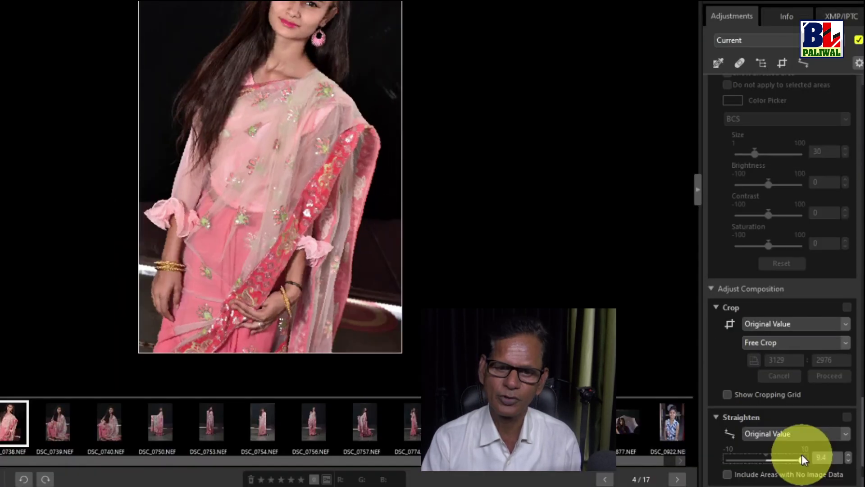
left_click_drag(802, 454, 756, 454)
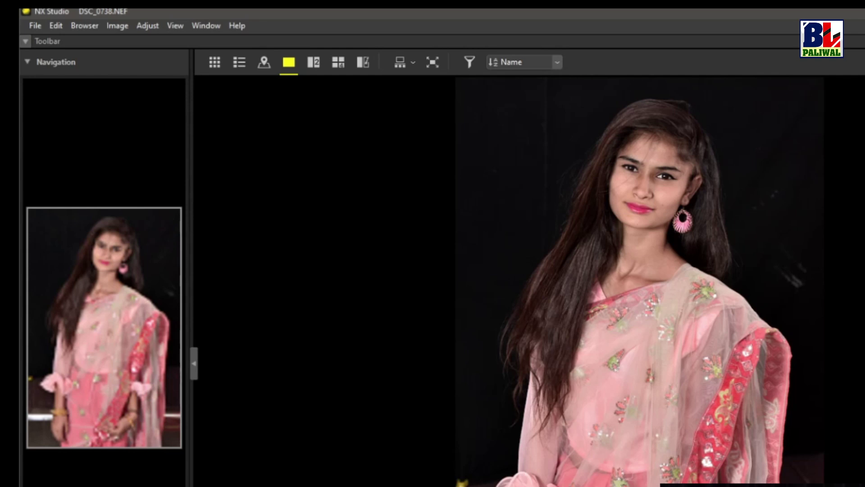
Open the Export settings for the edited photo and move the dialog aside.
left_click(37, 30)
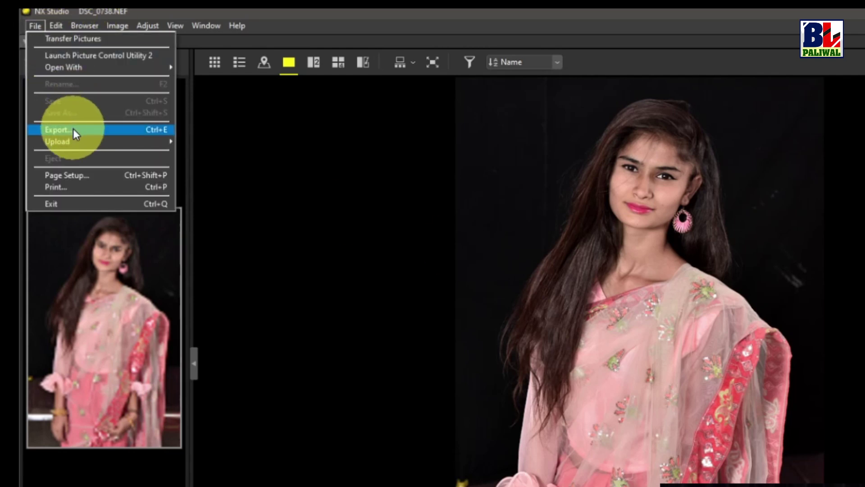
left_click(150, 129)
left_click_drag(699, 153, 619, 137)
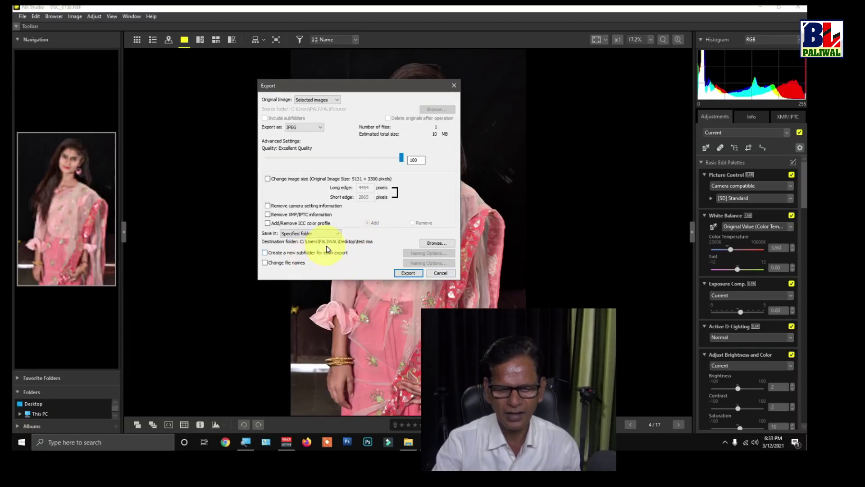
Create a folder named 00001 in Pictures and select it as the export destination.
left_click(434, 243)
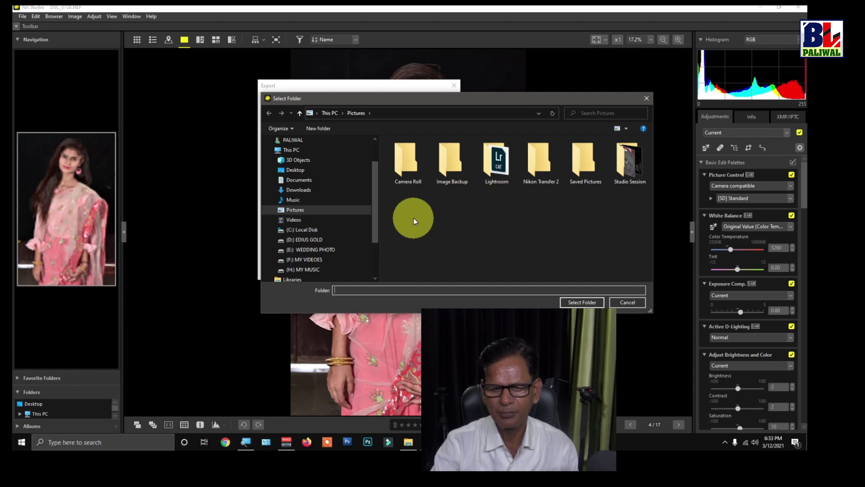
right_click(436, 224)
mouse_move(464, 303)
left_click(565, 270)
type("00001")
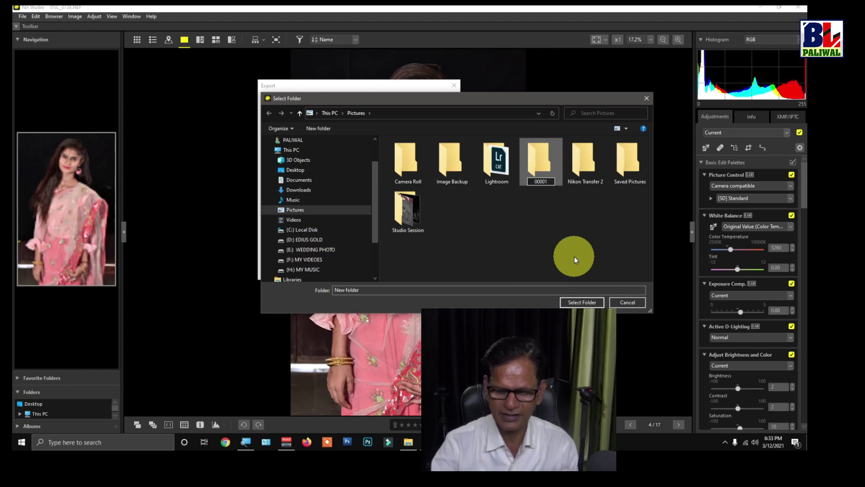
left_click(572, 248)
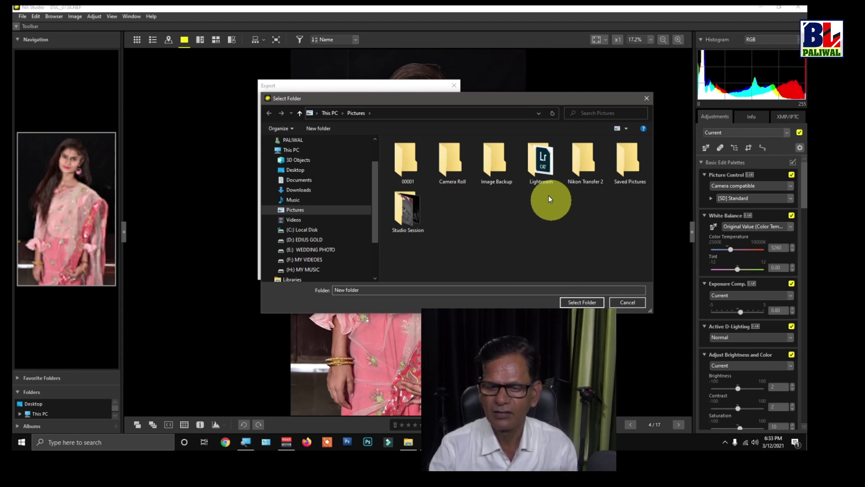
left_click(415, 189)
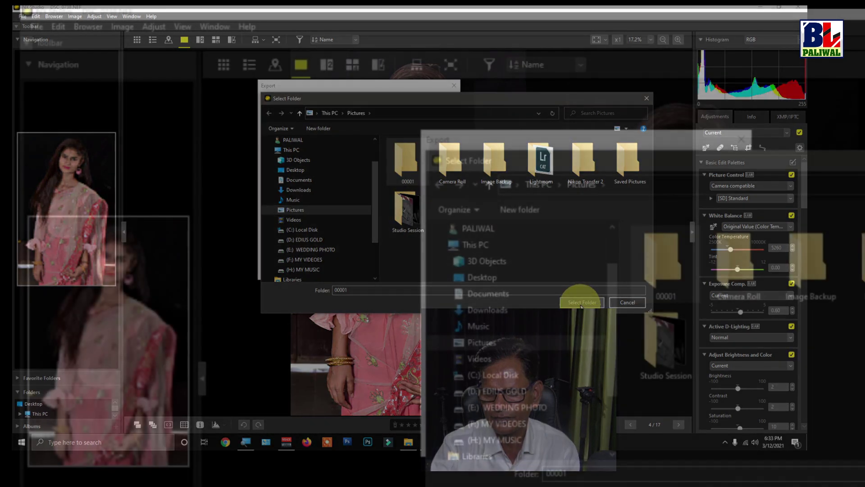
left_click(582, 302)
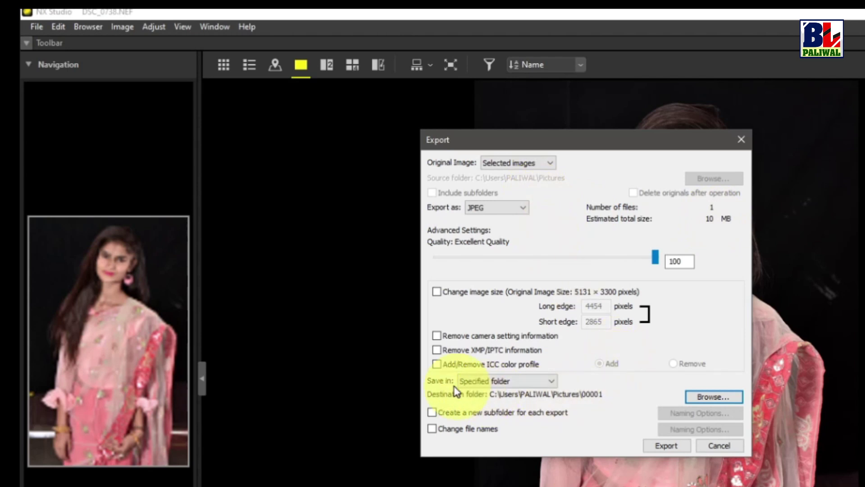
Export the edited photo as JPEG into the 00001 folder and minimize NX Studio to reach the Pictures folder in File Explorer.
left_click(667, 445)
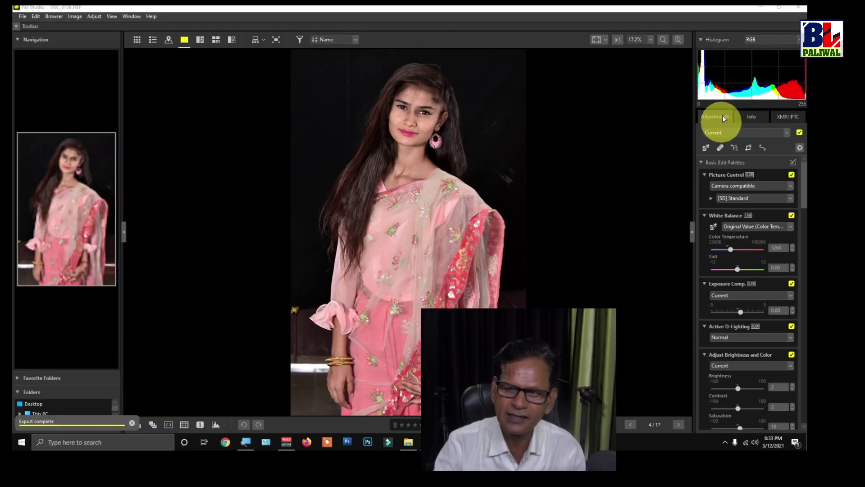
left_click(762, 7)
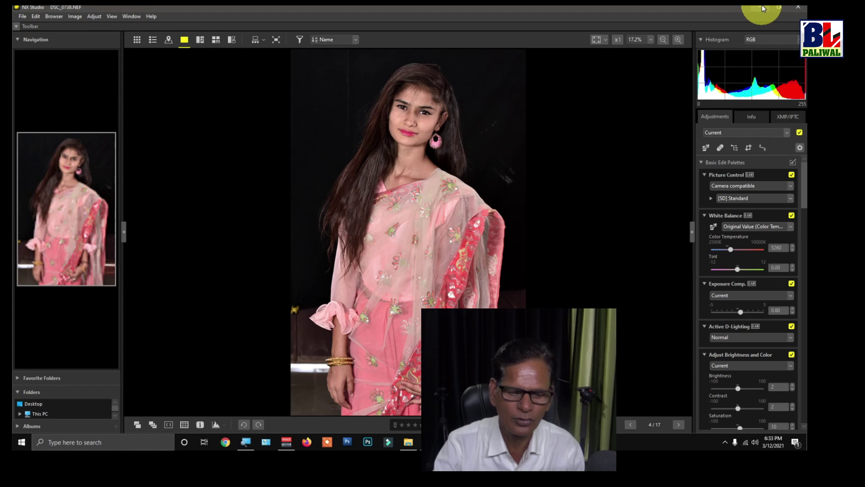
left_click(762, 7)
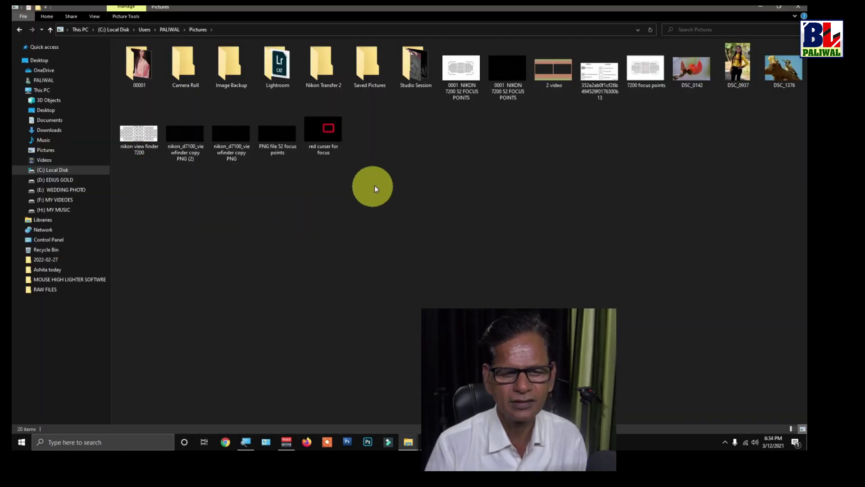
Open the exported DSC_0738 photo from the 00001 folder in the image viewer, inspect it and close the preview.
double_click(136, 71)
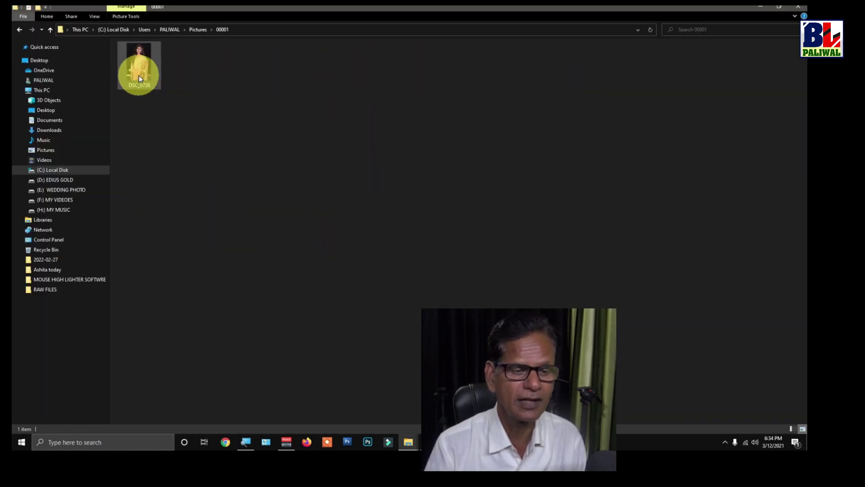
double_click(138, 74)
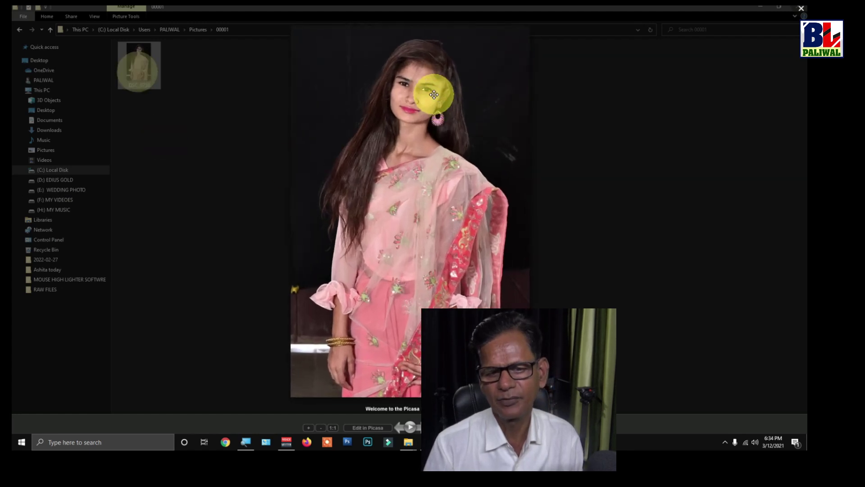
scroll(433, 93, "up", 2)
scroll(433, 93, "down", 2)
left_click(801, 8)
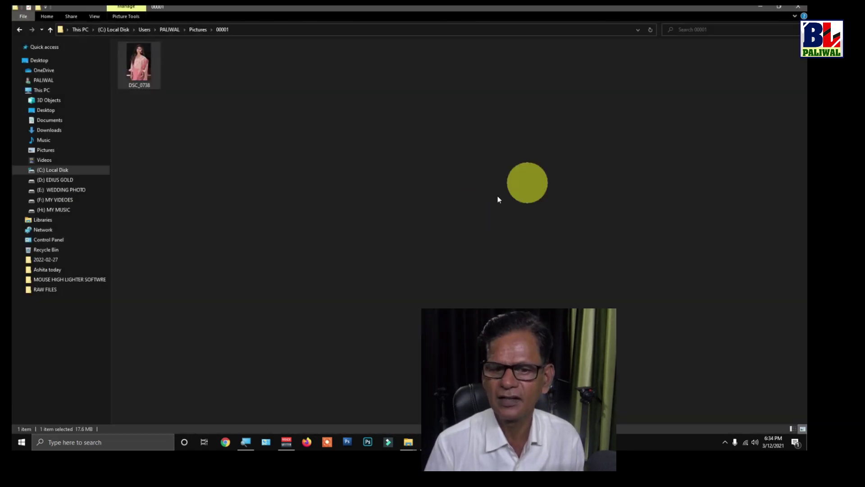
Preview DSC_0738 again, examine the face at different zoom levels, and return from the 00001 folder to NX Studio.
right_click(142, 74)
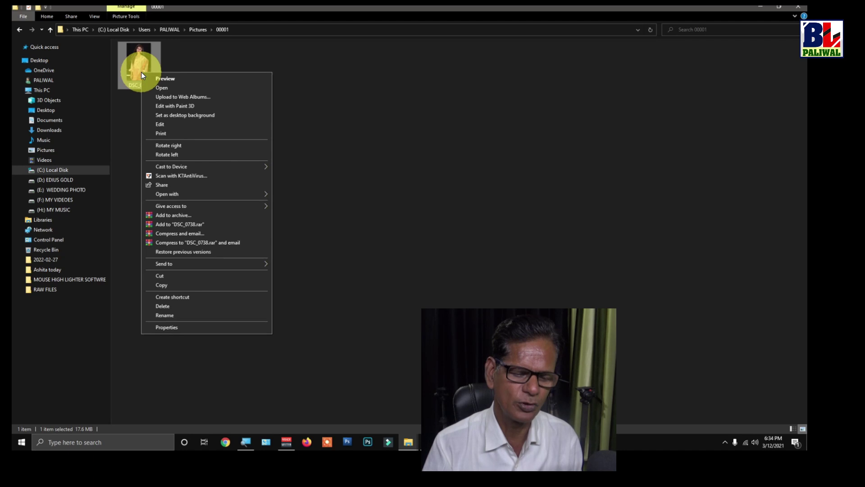
double_click(139, 67)
scroll(412, 90, "up", 4)
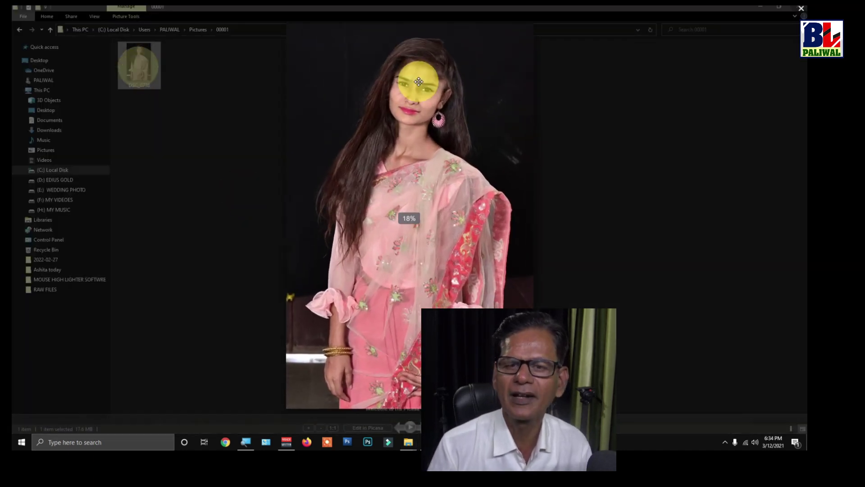
scroll(413, 100, "down", 6)
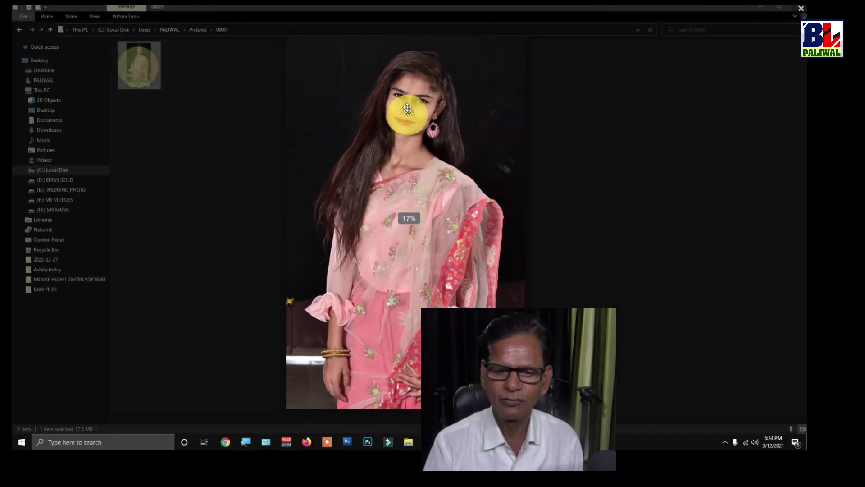
scroll(407, 109, "up", 1)
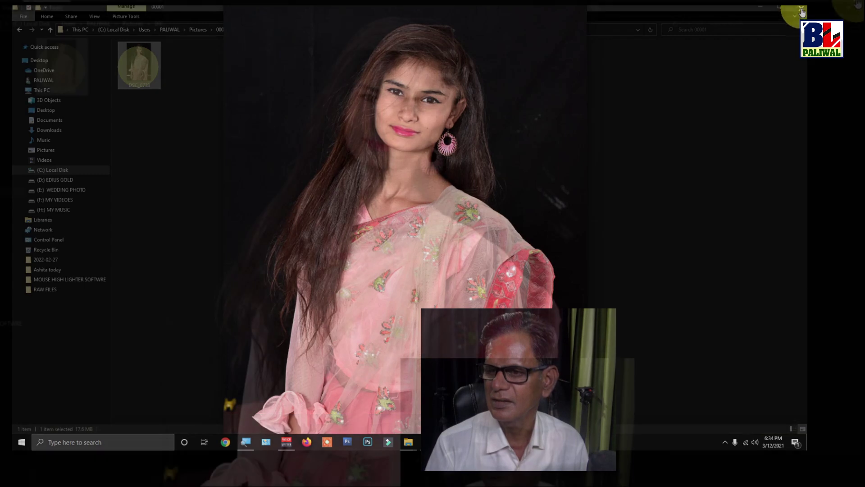
left_click(802, 11)
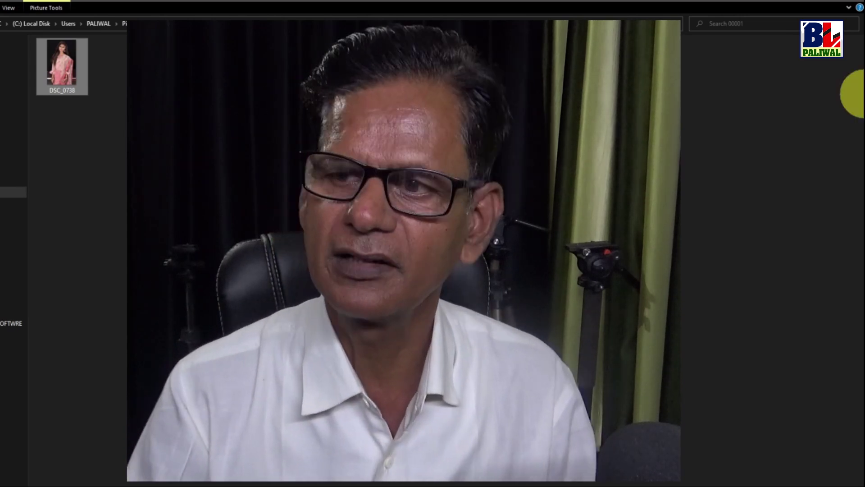
left_click(856, 2)
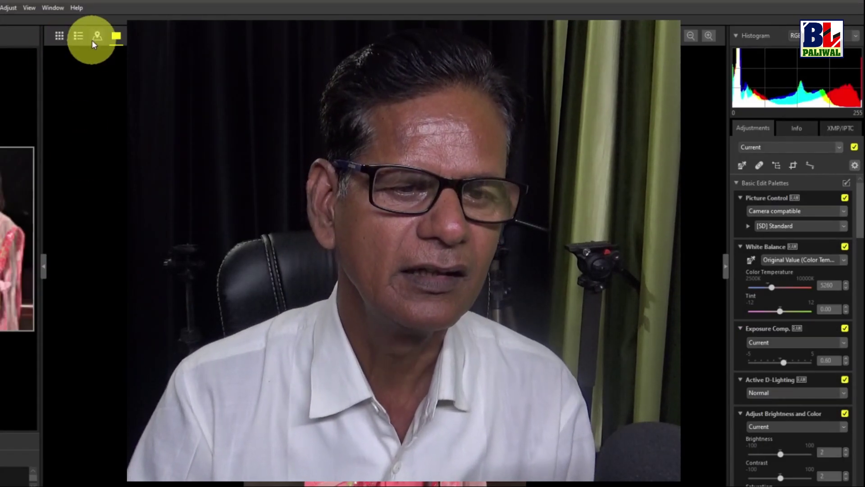
Show the RAW FILES photos as thumbnails and select all of them from DSC_0734.NEF through DSC_0922.NEF.
left_click(59, 36)
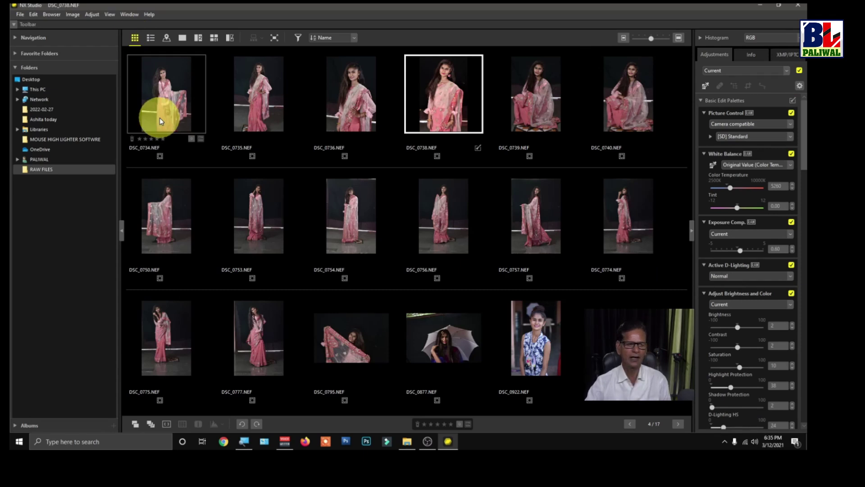
left_click(173, 111)
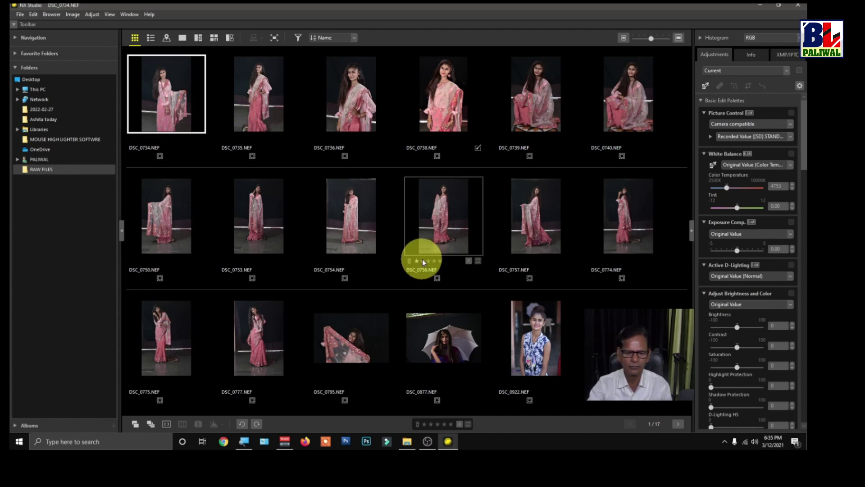
left_click_drag(259, 111, 514, 321)
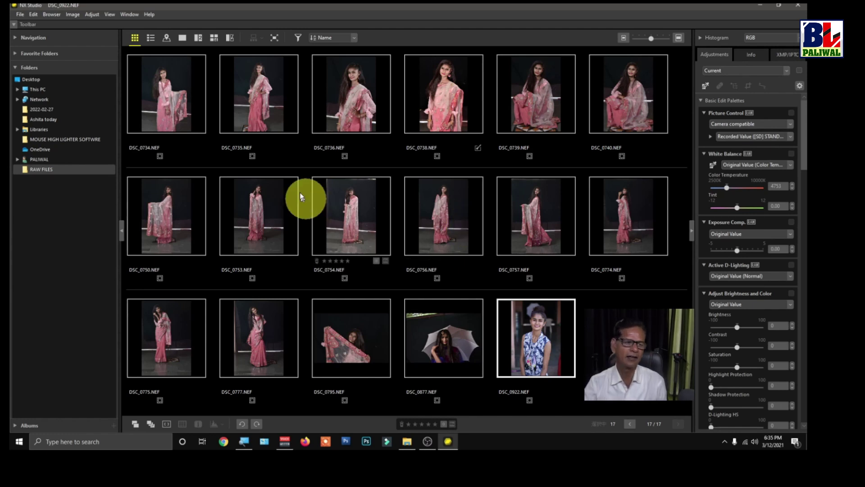
Export all the selected RAW photos as JPEG files into the 00001 folder in Pictures.
left_click(20, 15)
left_click(41, 82)
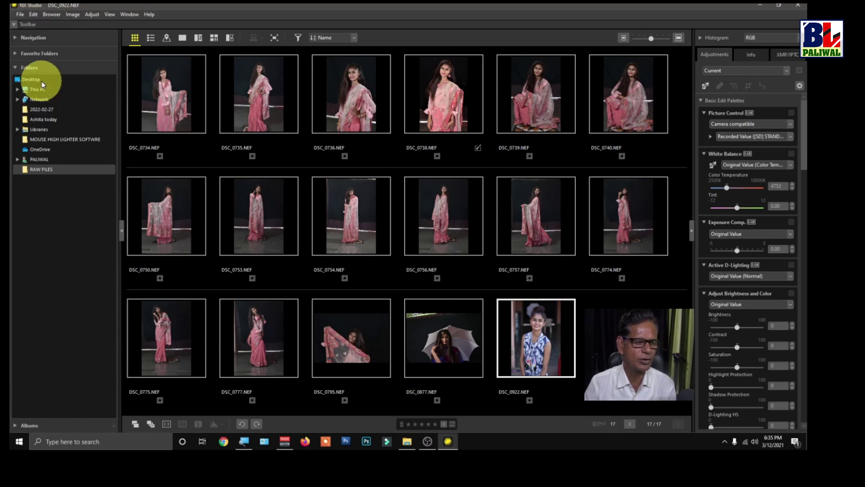
left_click_drag(384, 80, 384, 80)
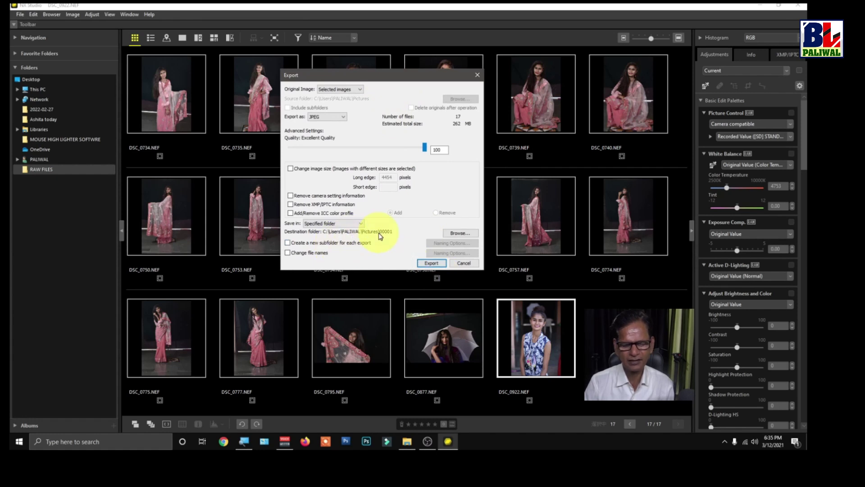
left_click(431, 263)
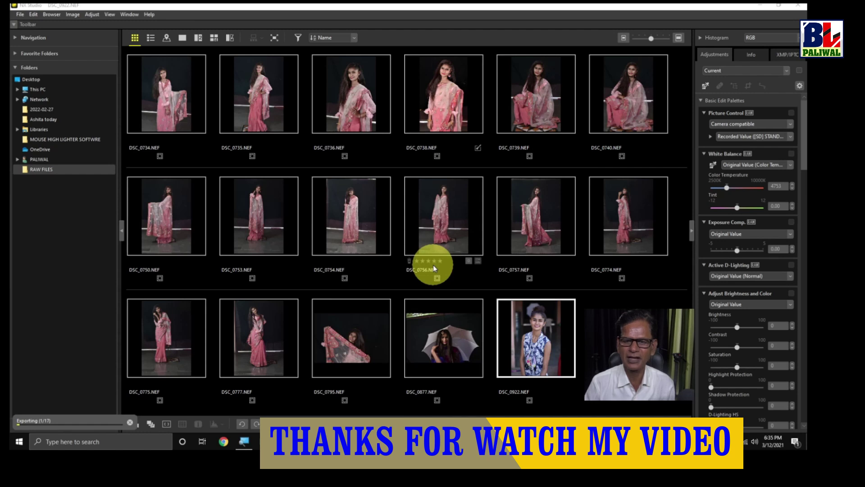